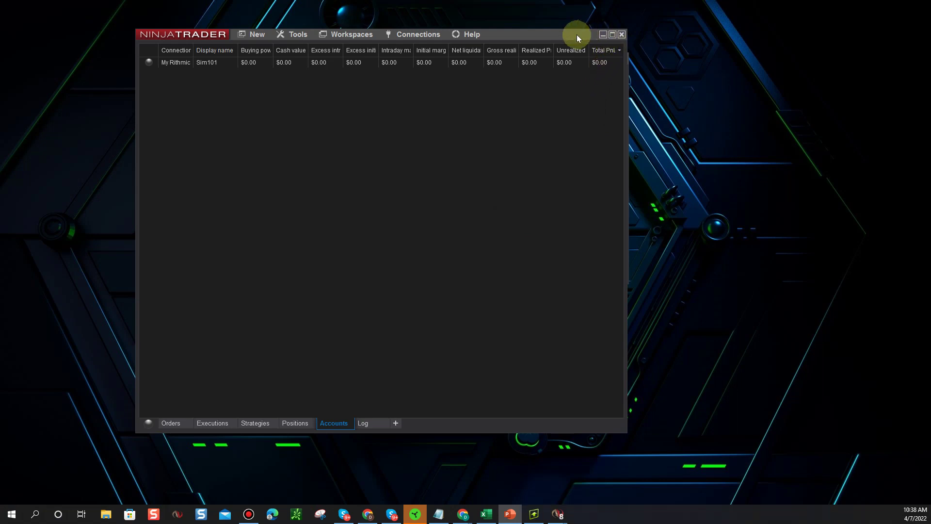
Close the ES 06-22 chart and launch Rithmic Trader Pro, centring its login window.
{"action": "left_click_drag", "start_coordinate": [577, 34], "coordinate": [335, 67]}
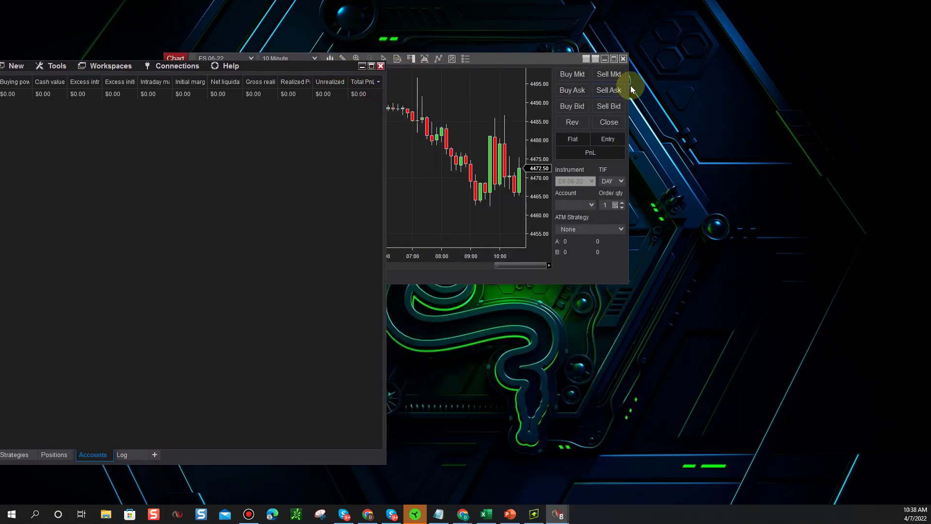
{"action": "left_click", "coordinate": [623, 59]}
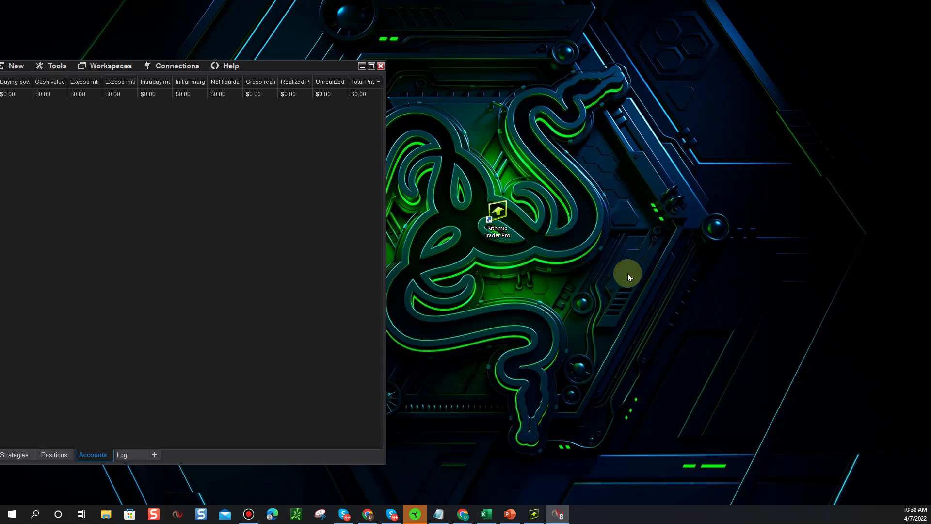
{"action": "left_click", "coordinate": [482, 227]}
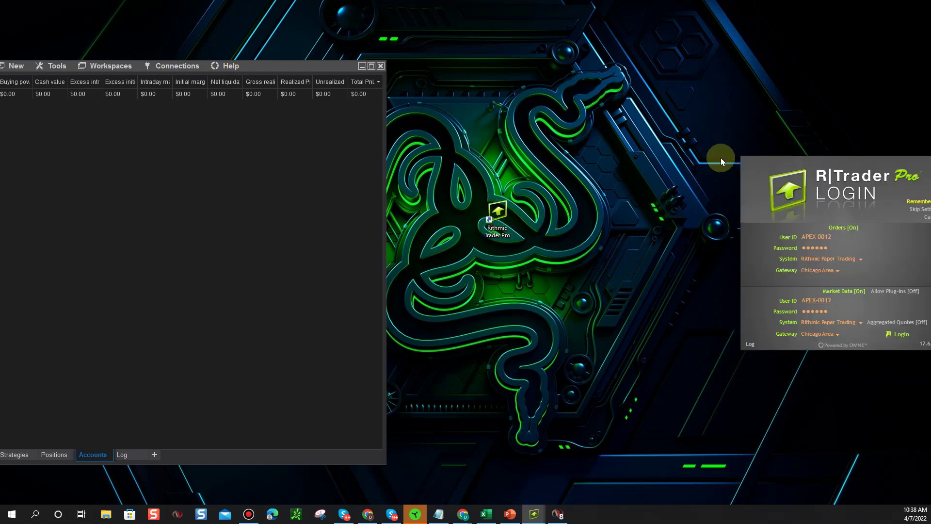
{"action": "left_click_drag", "start_coordinate": [539, 146], "coordinate": [518, 134]}
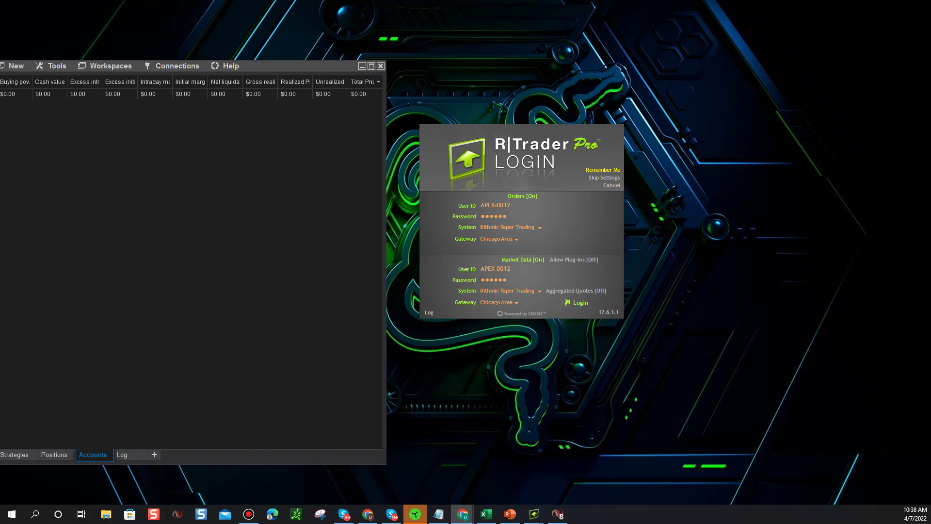
Change the Orders user ID ending to 02, review passwords, and turn Market Data off.
{"action": "left_click", "coordinate": [540, 203]}
{"action": "key", "text": "BackSpace"}
{"action": "key", "text": "BackSpace"}
{"action": "type", "text": "02"}
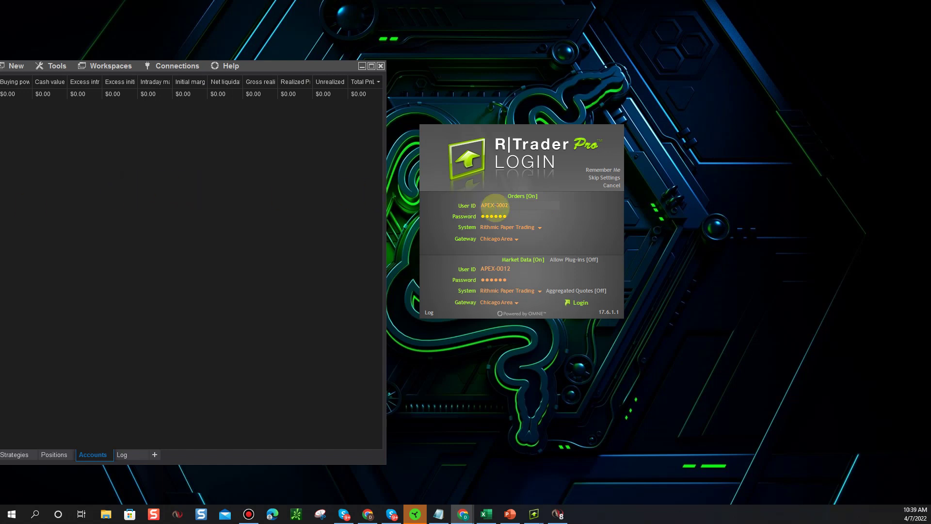
{"action": "left_click", "coordinate": [528, 214]}
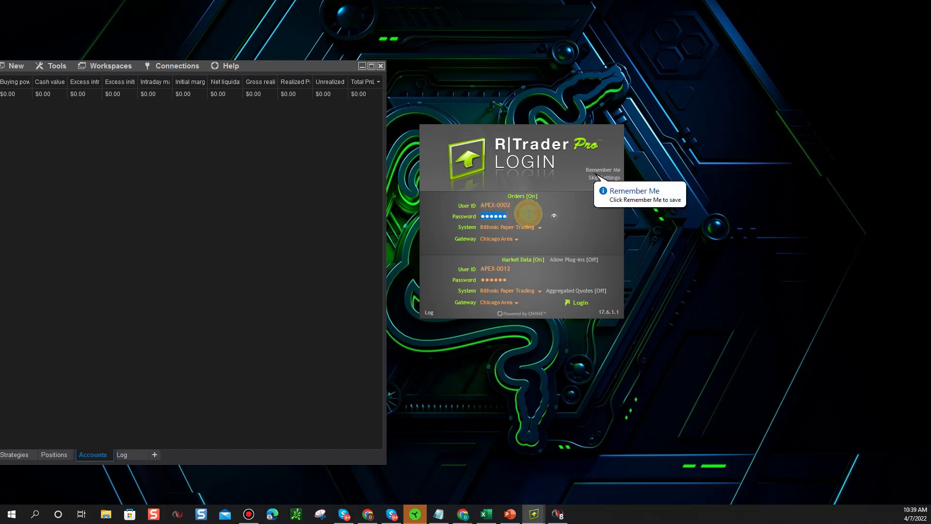
{"action": "left_click", "coordinate": [511, 281]}
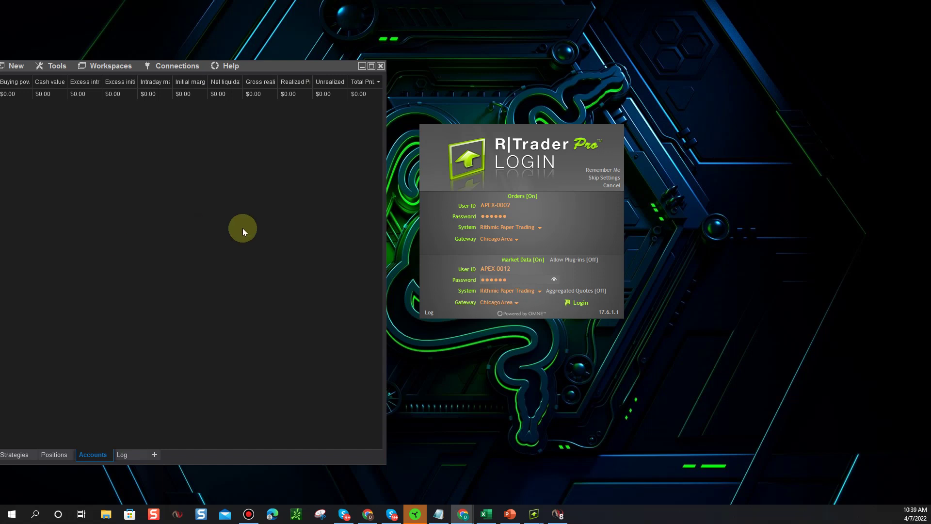
{"action": "left_click", "coordinate": [519, 285]}
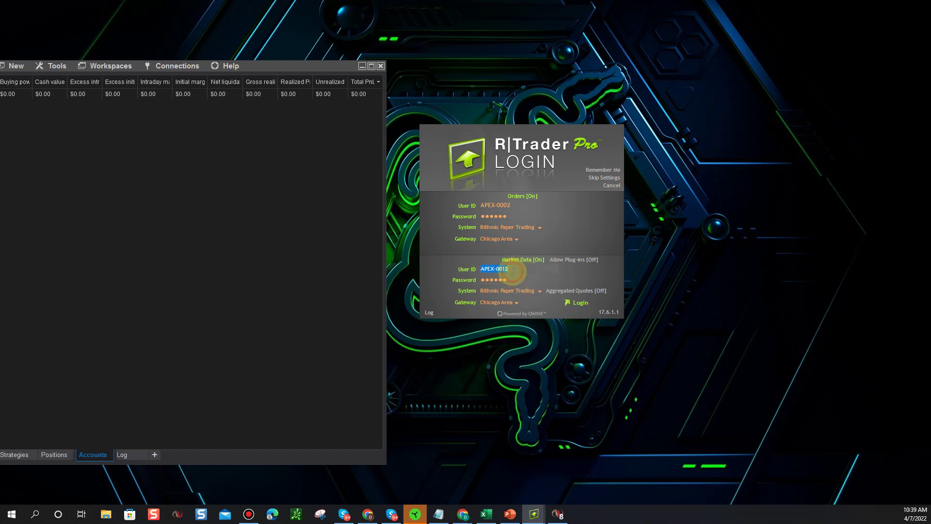
{"action": "left_click", "coordinate": [526, 260]}
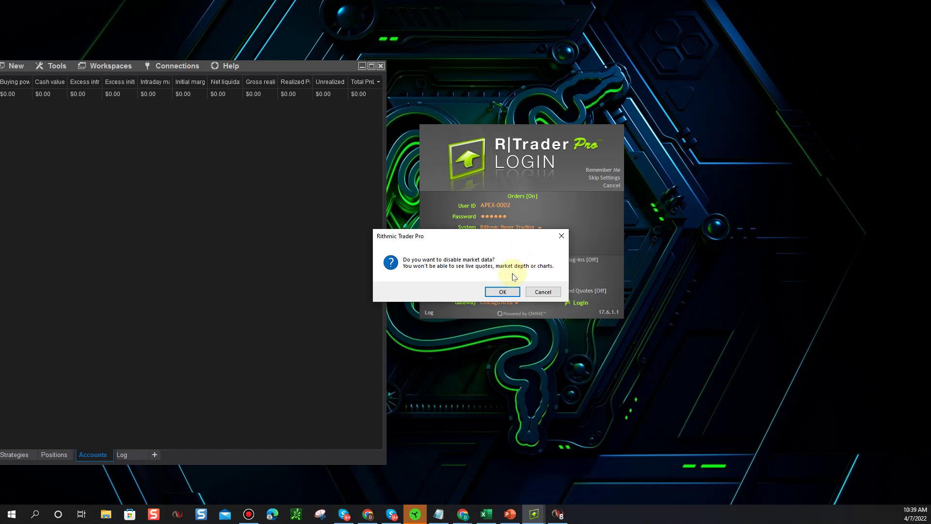
{"action": "left_click", "coordinate": [503, 291]}
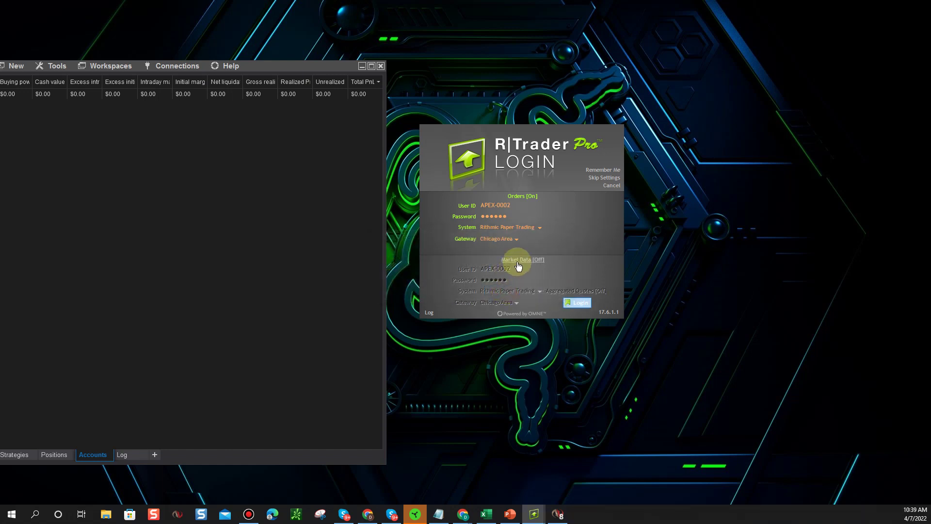
Keep Chicago Area as the gateway for both Orders and Market Data.
{"action": "left_click", "coordinate": [489, 242]}
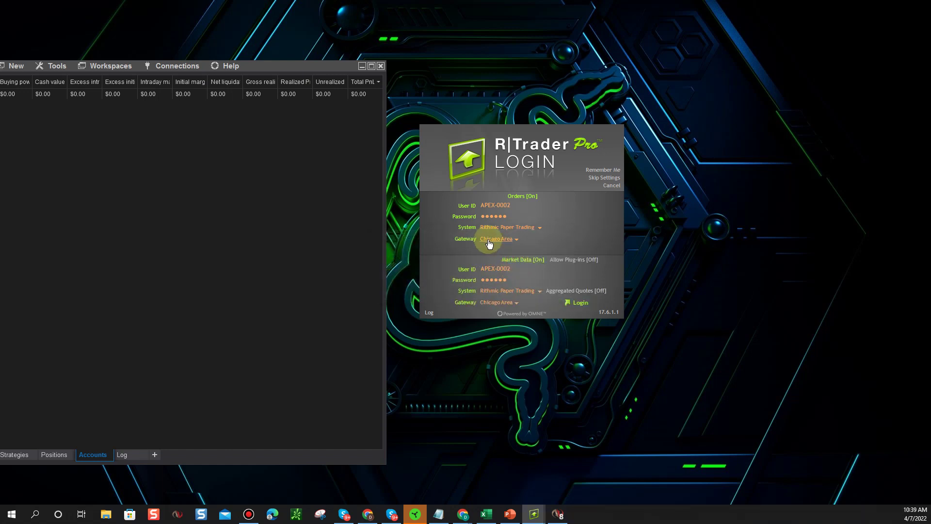
{"action": "left_click", "coordinate": [489, 243]}
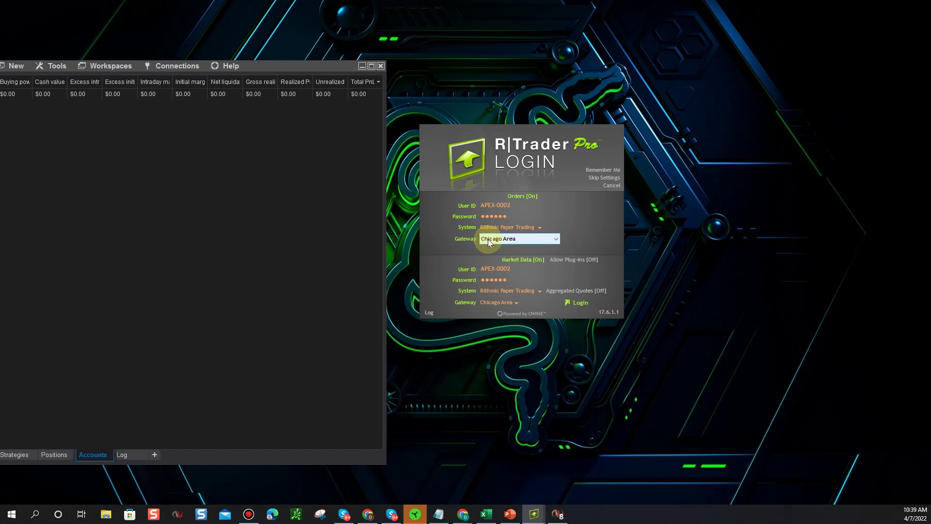
{"action": "left_click", "coordinate": [488, 241]}
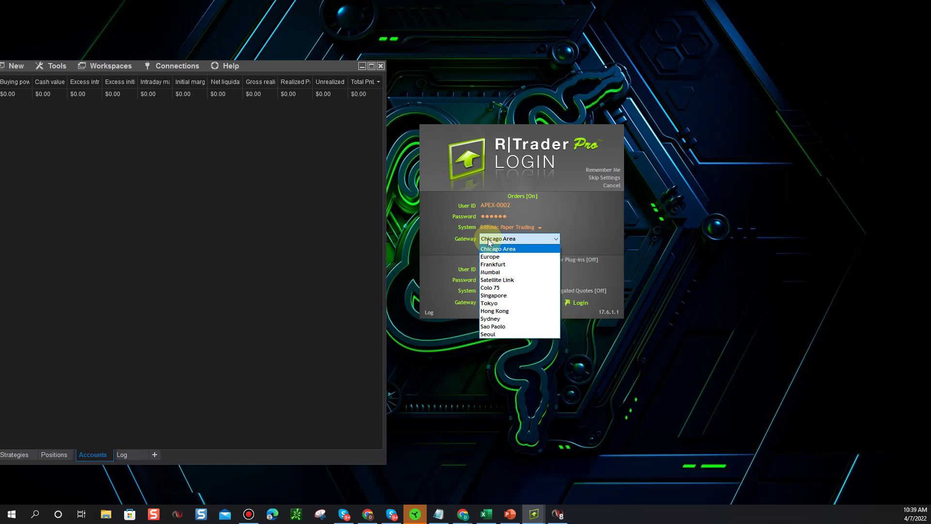
{"action": "left_click", "coordinate": [489, 239]}
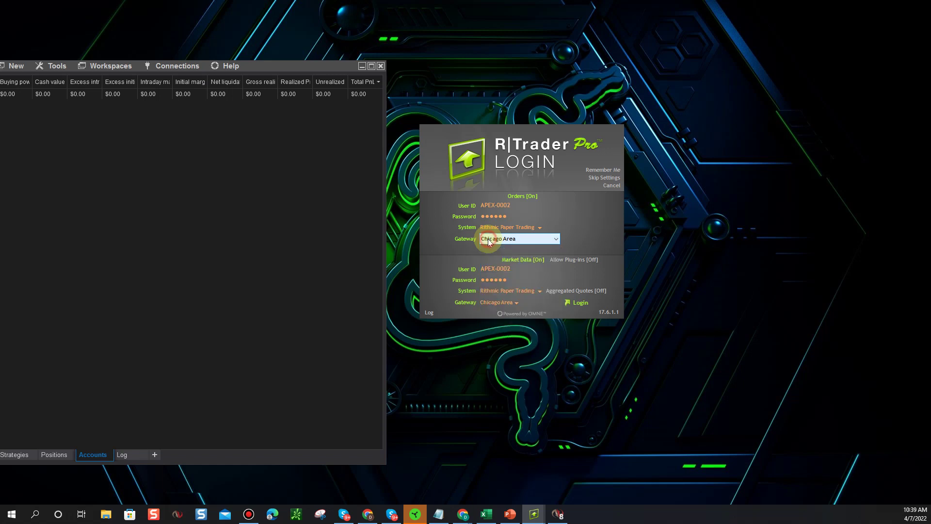
{"action": "left_click", "coordinate": [493, 306]}
{"action": "left_click", "coordinate": [493, 305]}
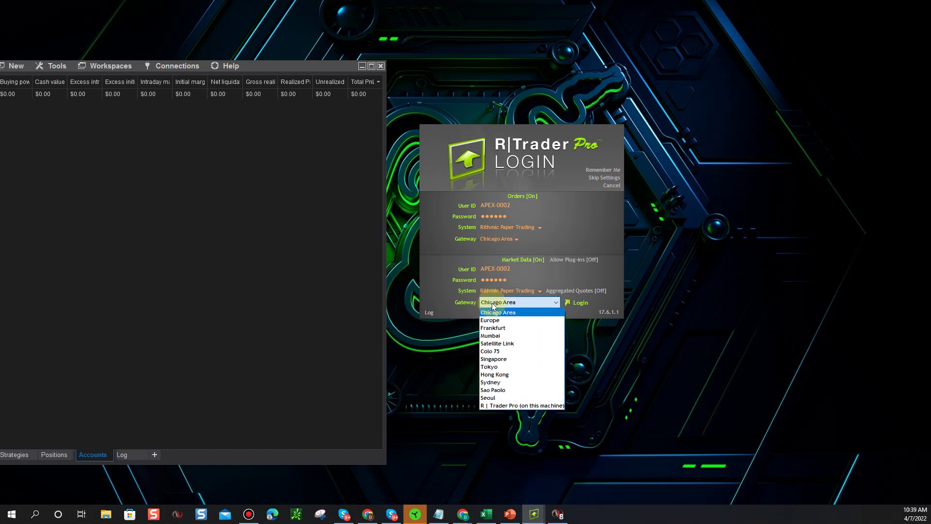
{"action": "left_click", "coordinate": [492, 303]}
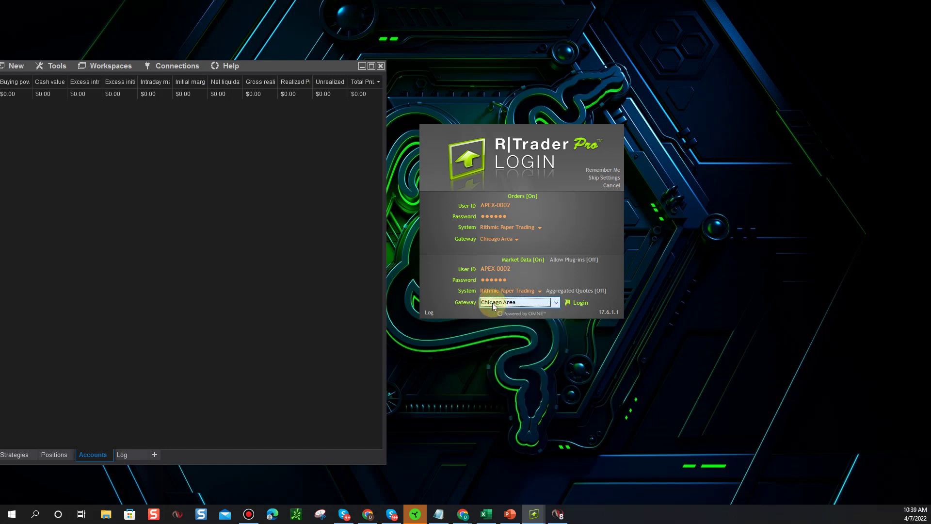
Turn Allow Plug-ins on and log in to Rithmic Paper Trading, Chicago Area.
{"action": "left_click", "coordinate": [579, 261]}
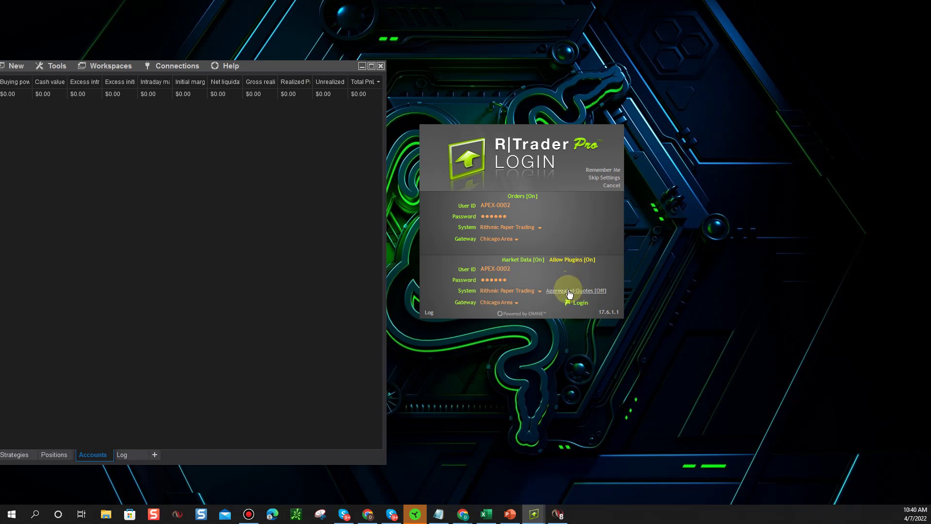
{"action": "left_click", "coordinate": [573, 305]}
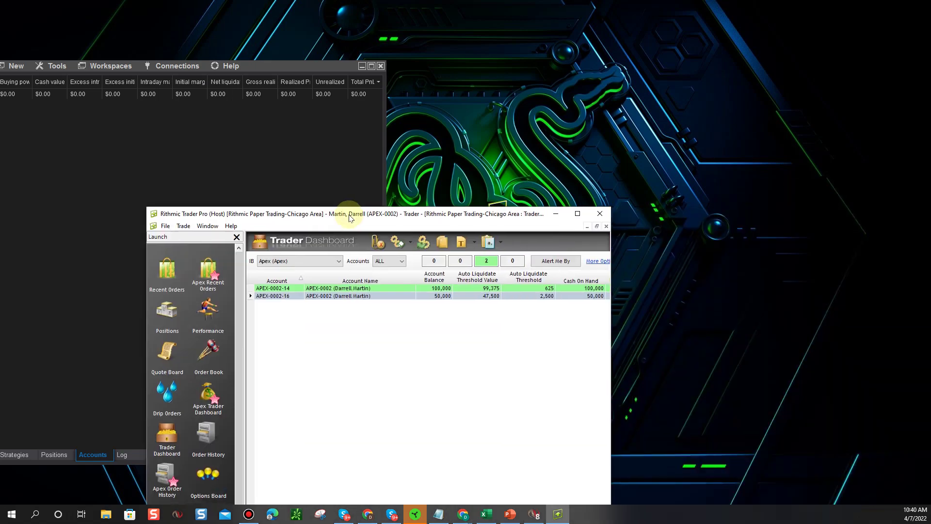
Move the host window to the top of the screen and open the Options Board.
{"action": "left_click_drag", "start_coordinate": [343, 210], "coordinate": [494, 27]}
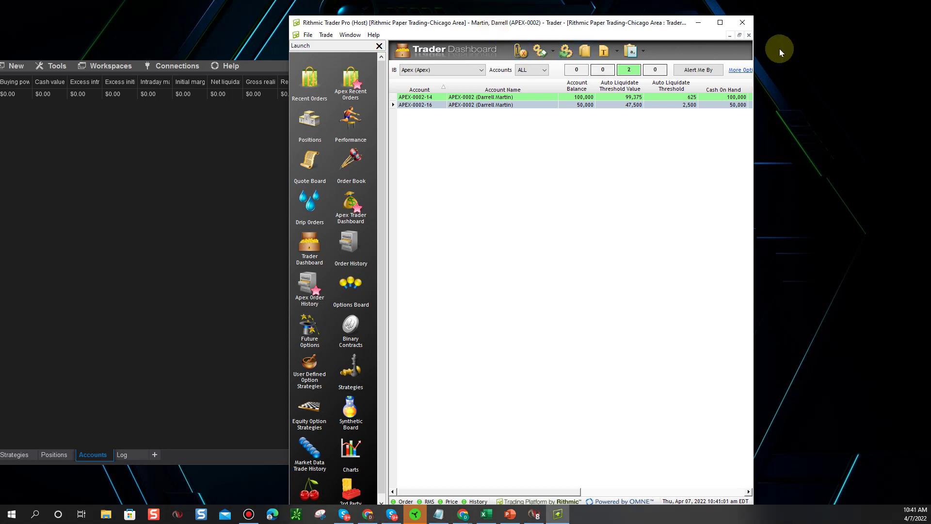
{"action": "left_click", "coordinate": [344, 298]}
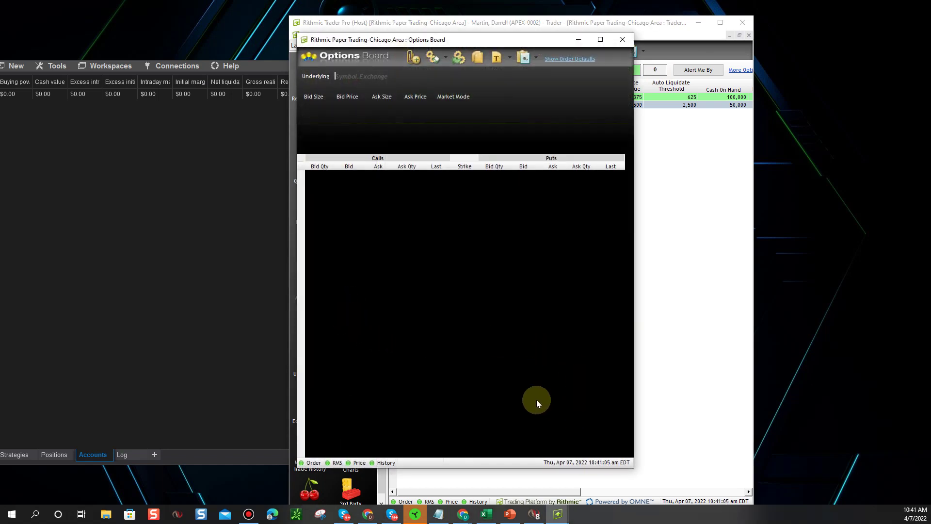
Close the Options Board, maximize the Trader Dashboard via Window > Maximize Children, then close it.
{"action": "left_click", "coordinate": [622, 41]}
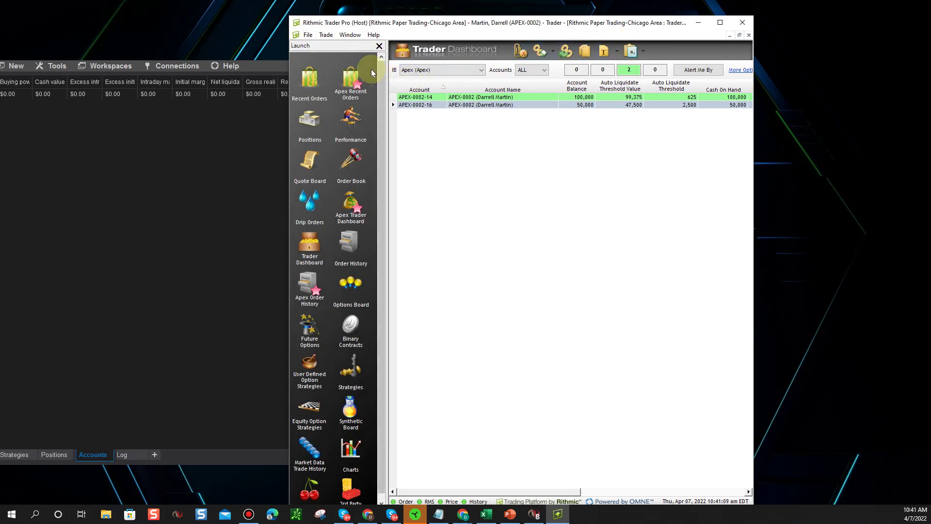
{"action": "left_click", "coordinate": [326, 36]}
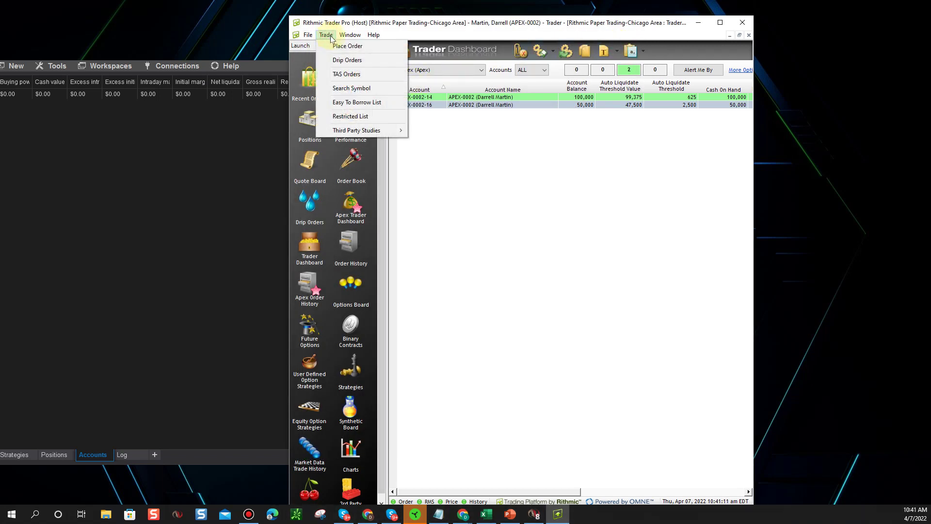
{"action": "mouse_move", "coordinate": [350, 33]}
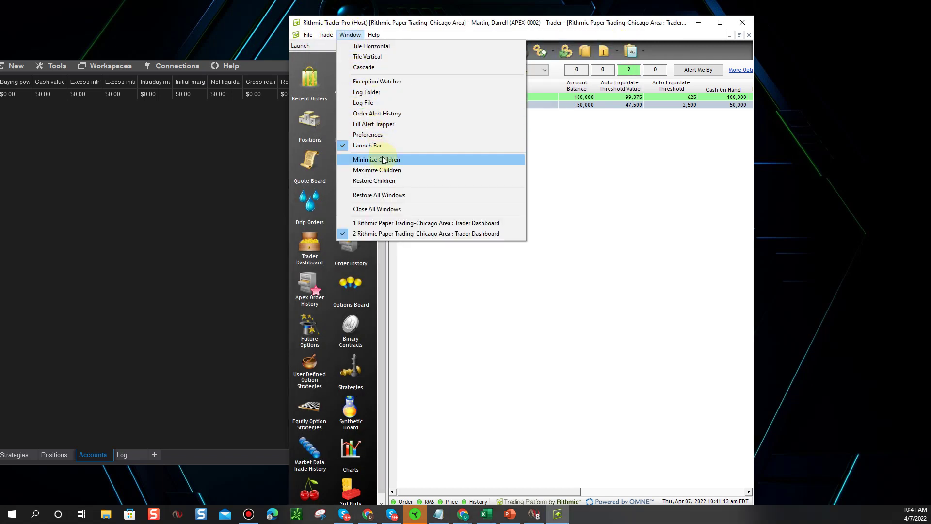
{"action": "left_click", "coordinate": [385, 172]}
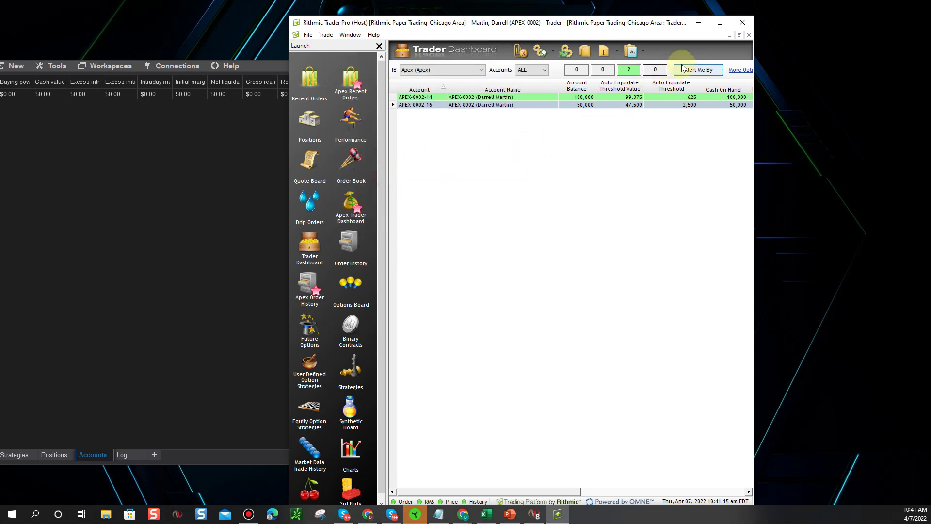
{"action": "left_click", "coordinate": [750, 36]}
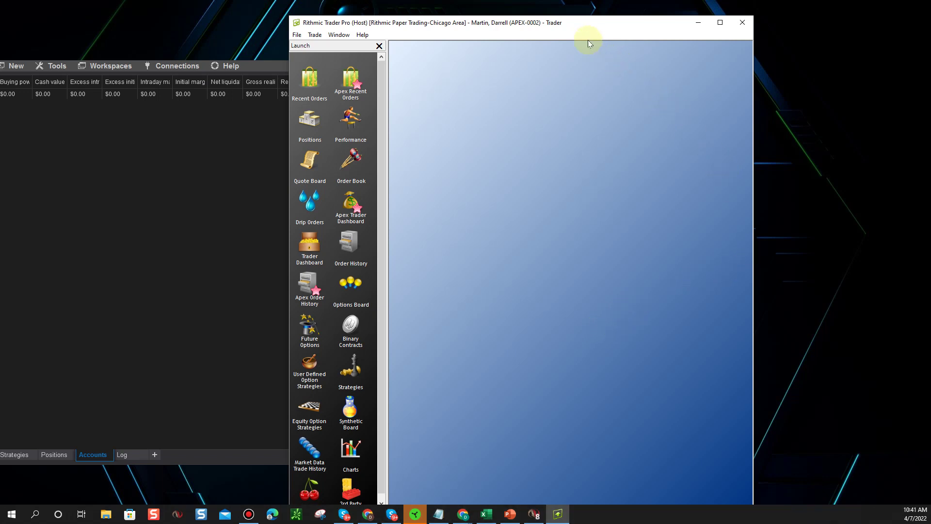
Move the host window to the left and launch a second Rithmic Trader Pro instance.
{"action": "left_click_drag", "start_coordinate": [565, 23], "coordinate": [283, 27]}
{"action": "left_click", "coordinate": [498, 209]}
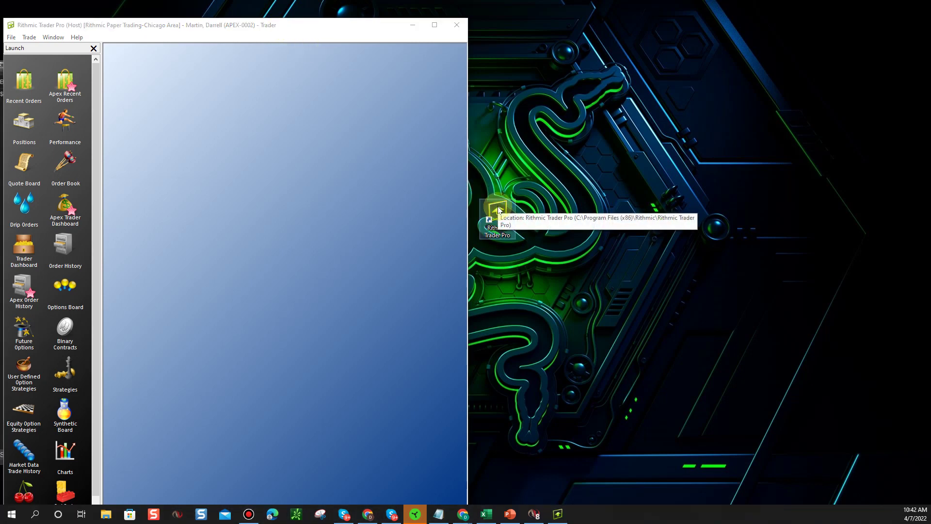
{"action": "double_click", "coordinate": [499, 210]}
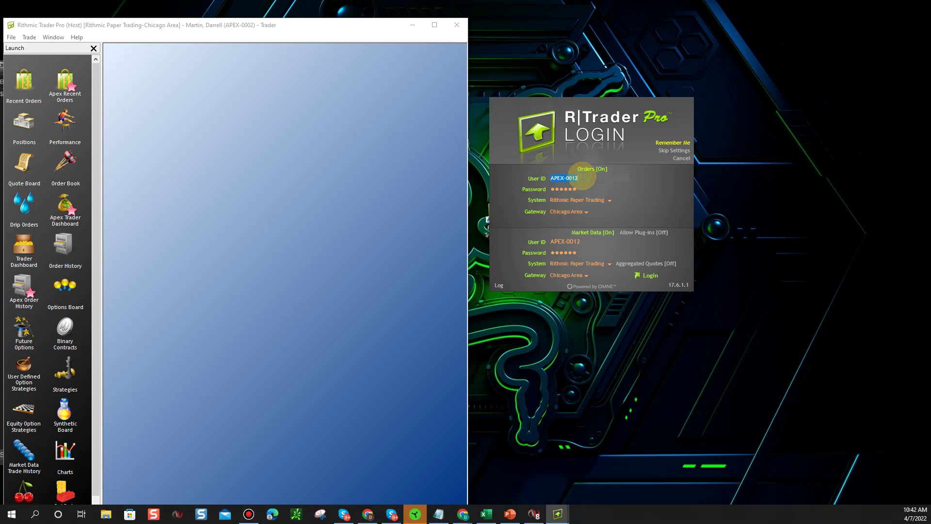
Replace both the Orders and Market Data user IDs with the other account's user ID.
{"action": "left_click", "coordinate": [585, 241]}
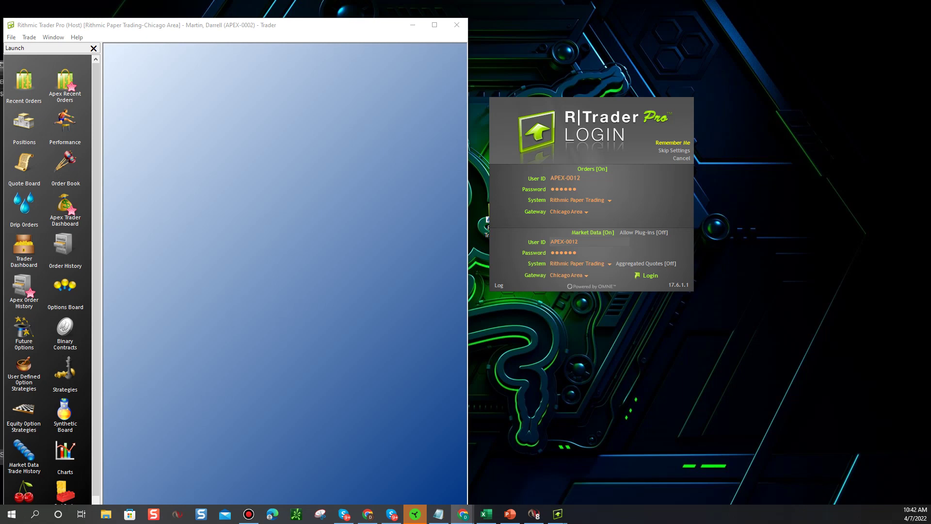
{"action": "left_click", "coordinate": [588, 177]}
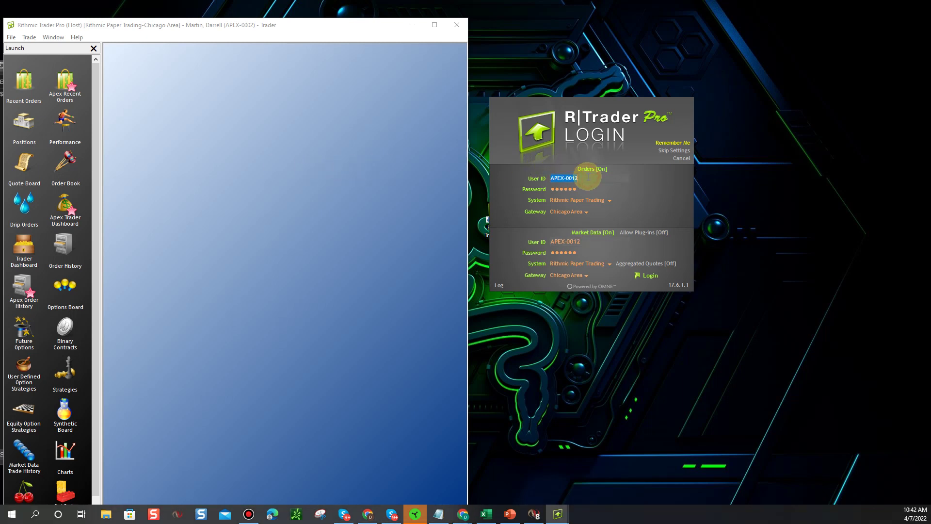
{"action": "left_click", "coordinate": [590, 192]}
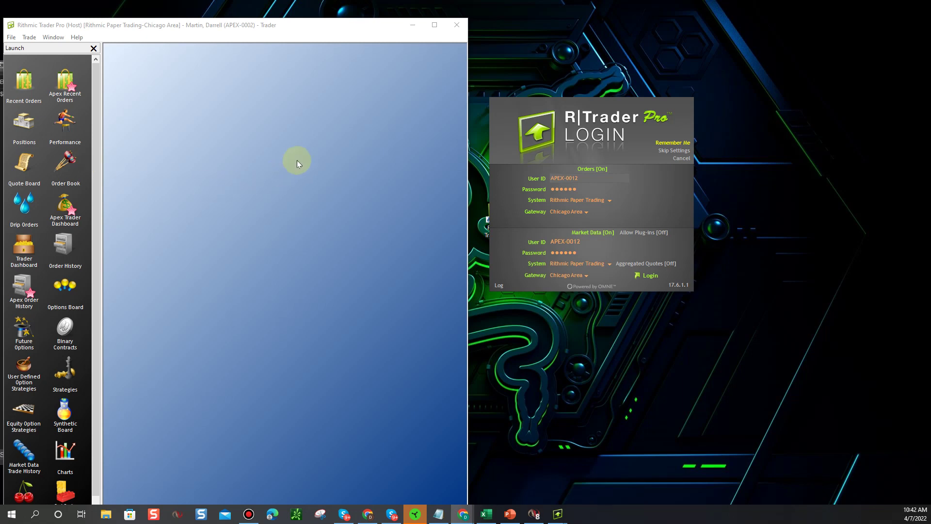
{"action": "left_click", "coordinate": [563, 177]}
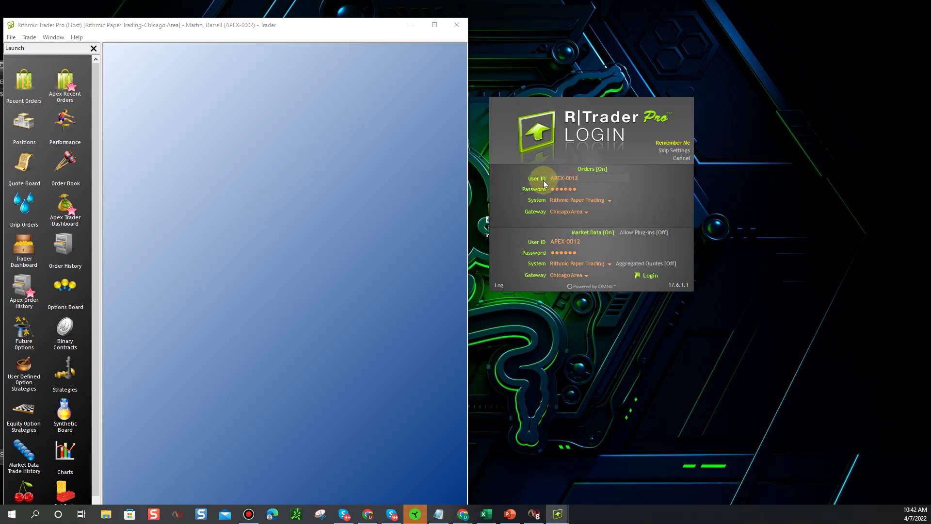
{"action": "key", "text": "ctrl+a"}
{"action": "key", "text": "BackSpace"}
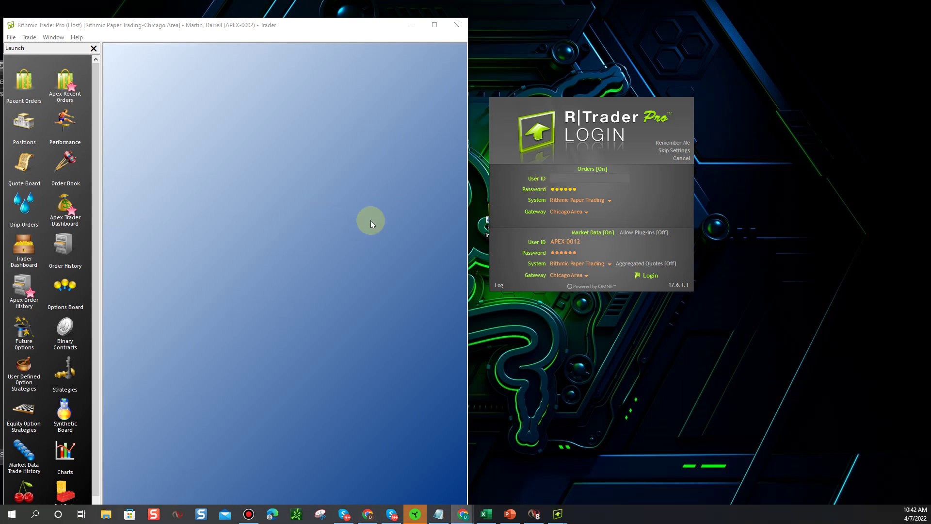
{"action": "left_click", "coordinate": [557, 177]}
{"action": "type", "text": "APEX-0002"}
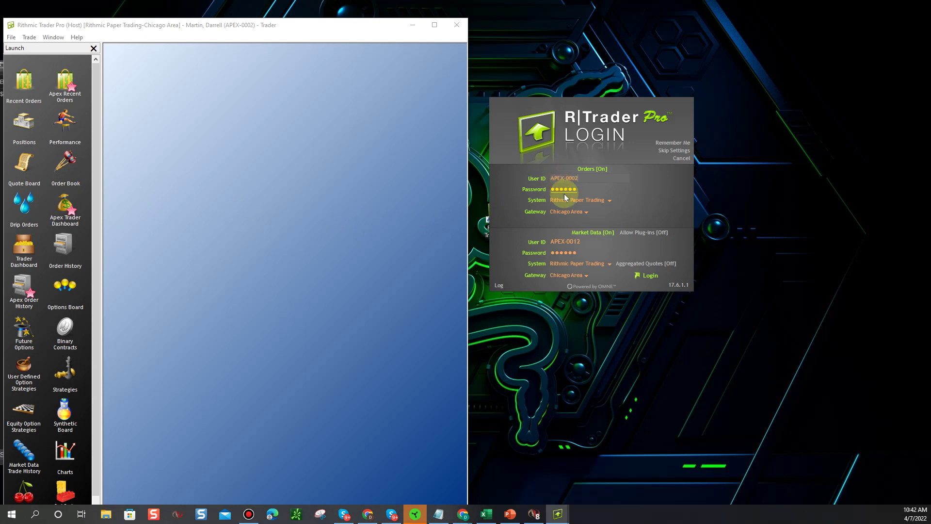
{"action": "left_click", "coordinate": [586, 241]}
{"action": "type", "text": "APEX-0002"}
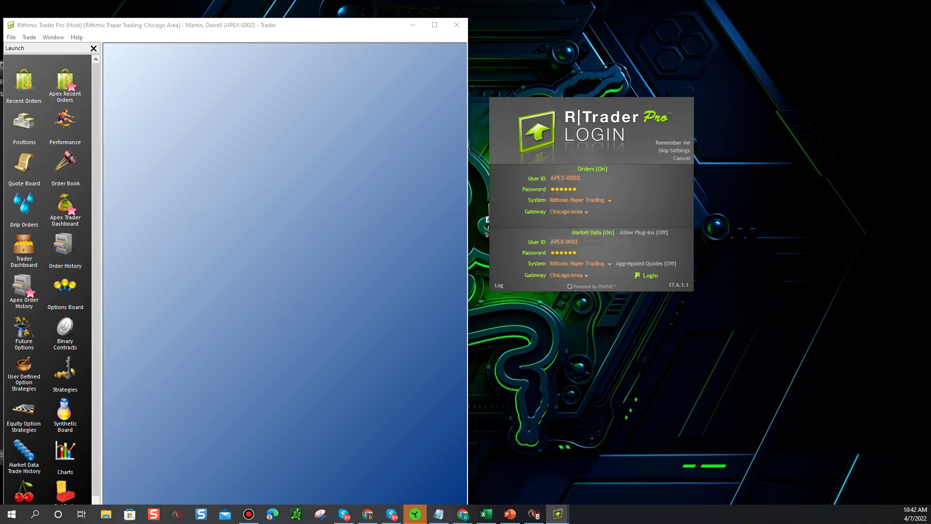
Fill in both passwords and keep Chicago Area as the Orders gateway.
{"action": "key", "text": "alt+Tab"}
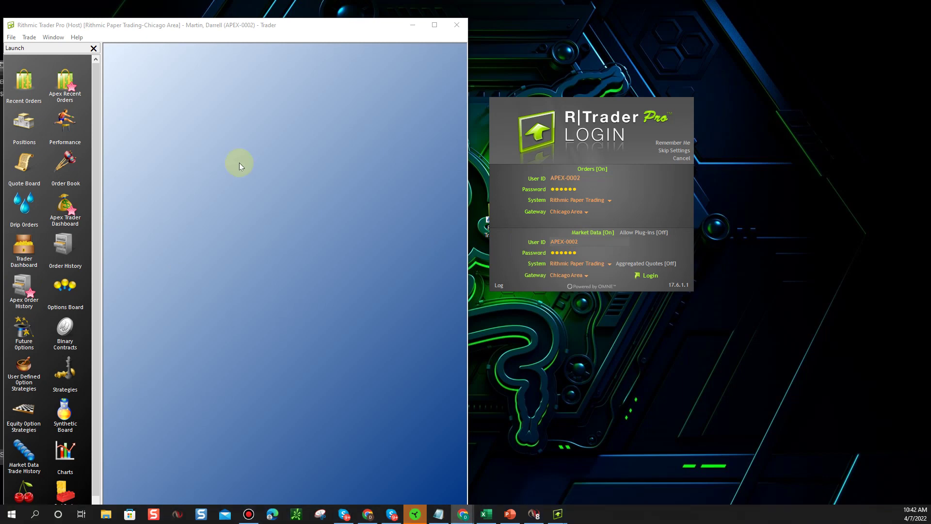
{"action": "left_click", "coordinate": [585, 189]}
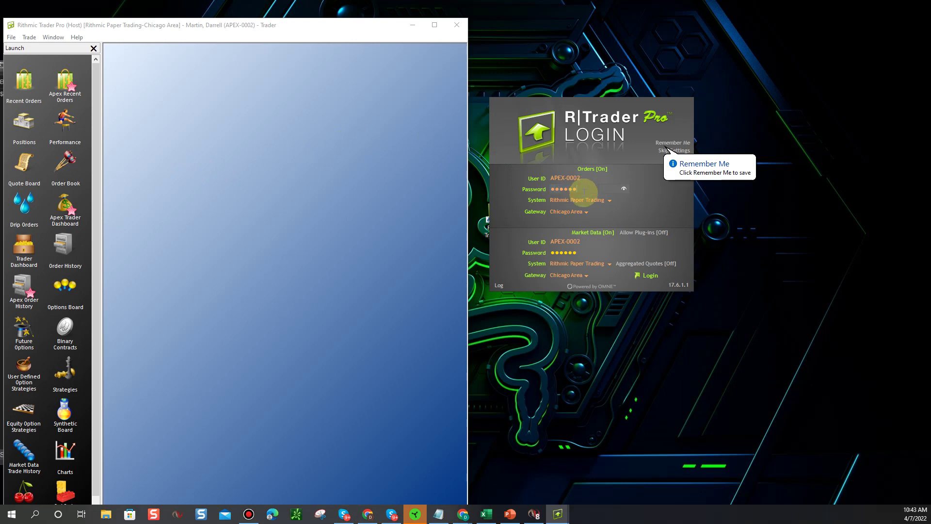
{"action": "left_click", "coordinate": [584, 252]}
{"action": "left_click", "coordinate": [584, 253]}
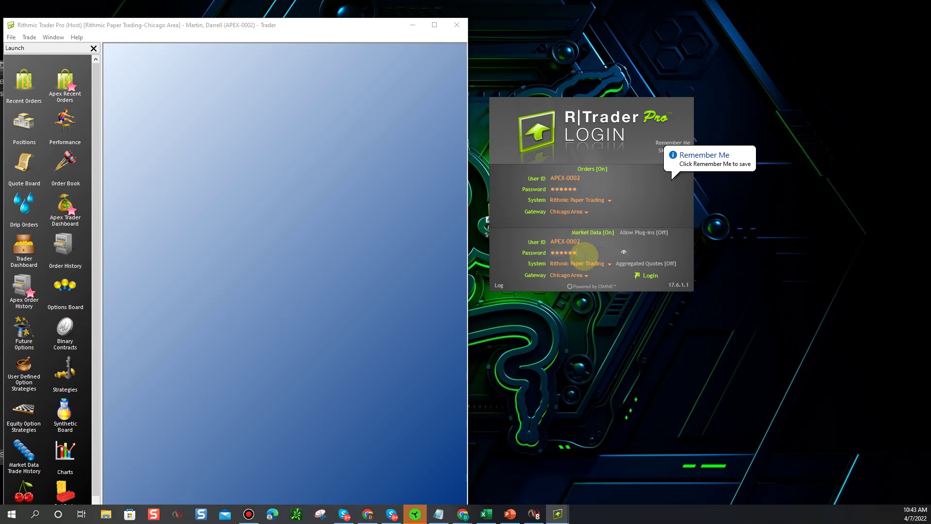
{"action": "left_click", "coordinate": [585, 213]}
{"action": "left_click", "coordinate": [586, 212]}
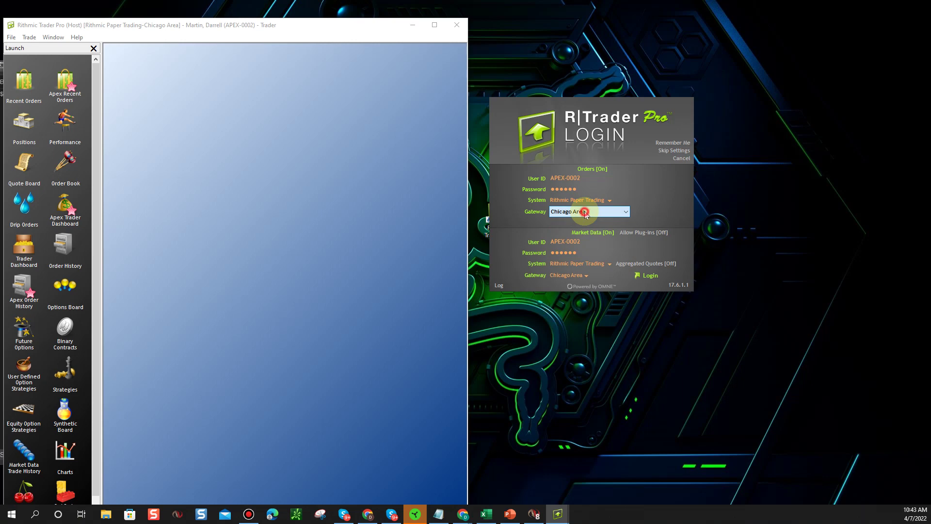
{"action": "left_click", "coordinate": [579, 275]}
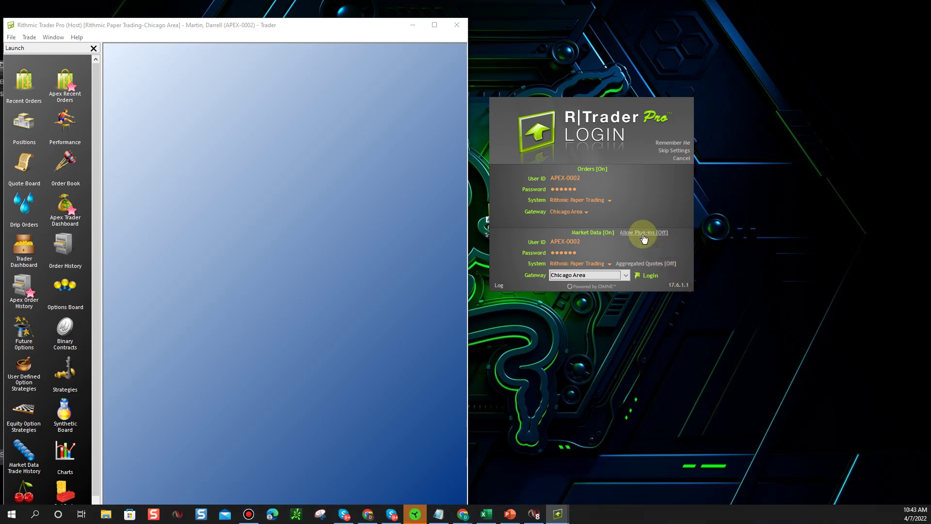
Log in with the updated account details in the second login window.
{"action": "left_click", "coordinate": [647, 275]}
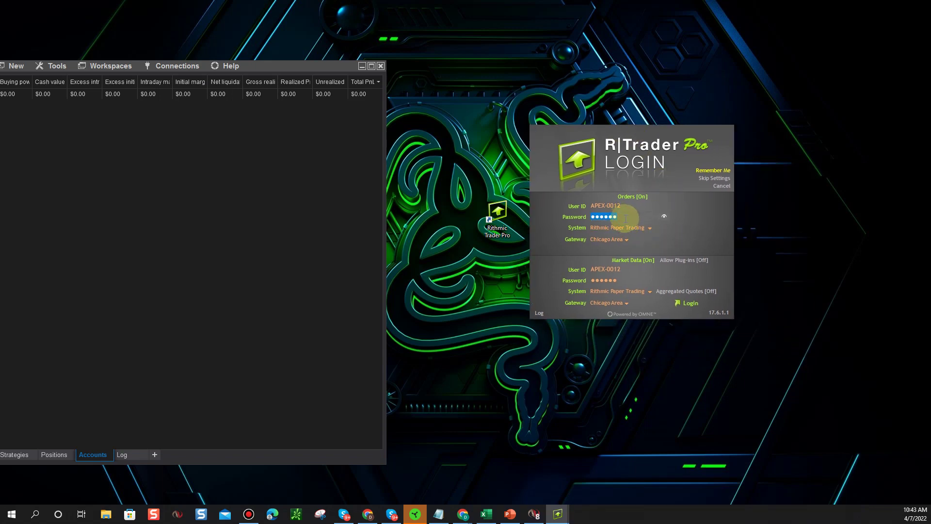
{"action": "left_click", "coordinate": [639, 238]}
Paste the other account's Market Data user ID and set its gateway to R | Trader Pro (on this machine).
{"action": "left_click", "coordinate": [628, 282]}
{"action": "left_click", "coordinate": [624, 269]}
{"action": "type", "text": "APEX-0002"}
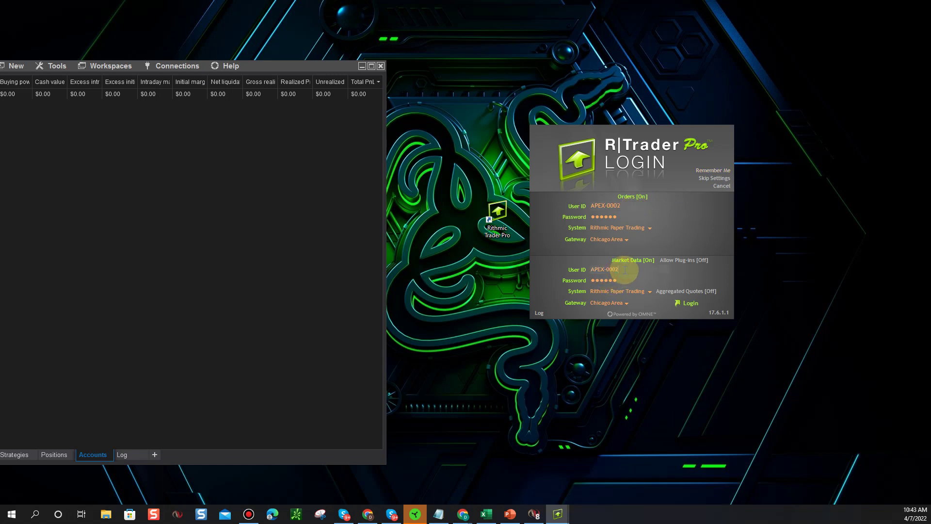
{"action": "left_click", "coordinate": [626, 303]}
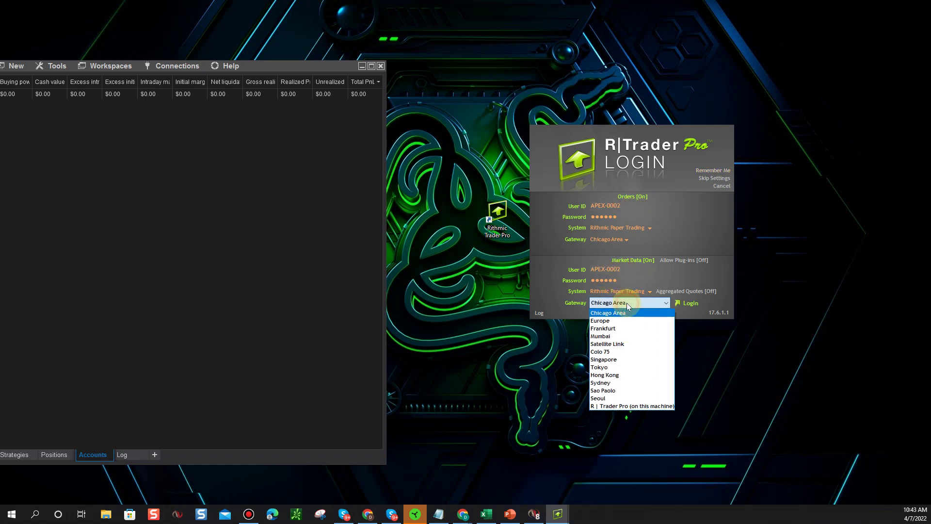
{"action": "left_click", "coordinate": [632, 406]}
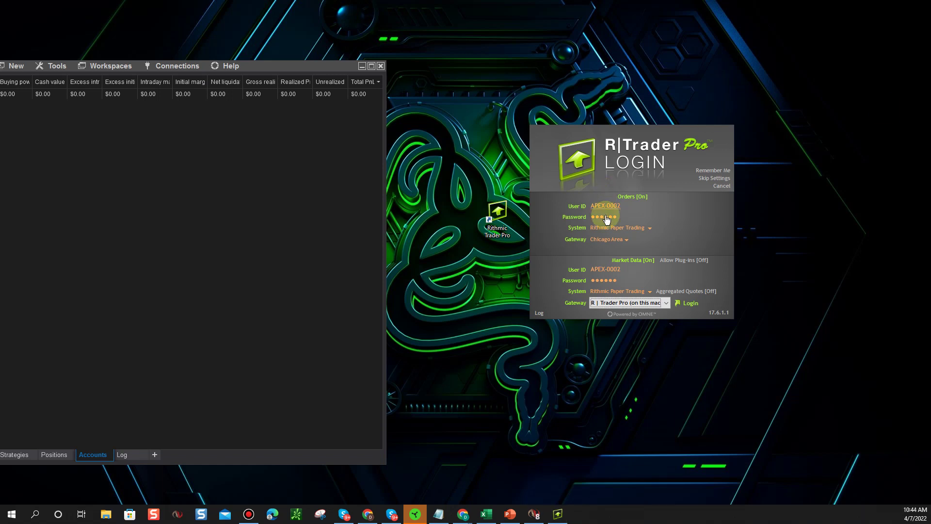
Cancel the login form and relaunch Rithmic Trader Pro from its desktop icon.
{"action": "right_click", "coordinate": [706, 209]}
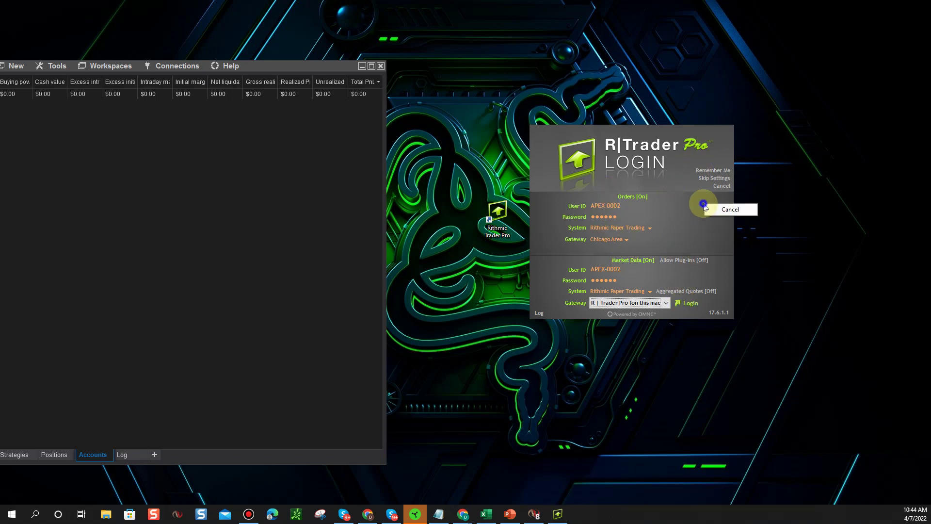
{"action": "left_click", "coordinate": [708, 209]}
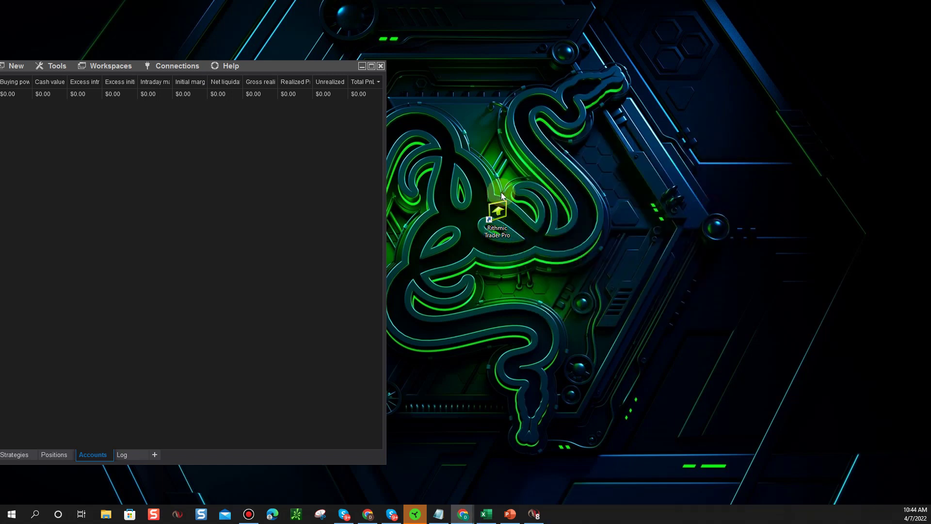
{"action": "double_click", "coordinate": [492, 214]}
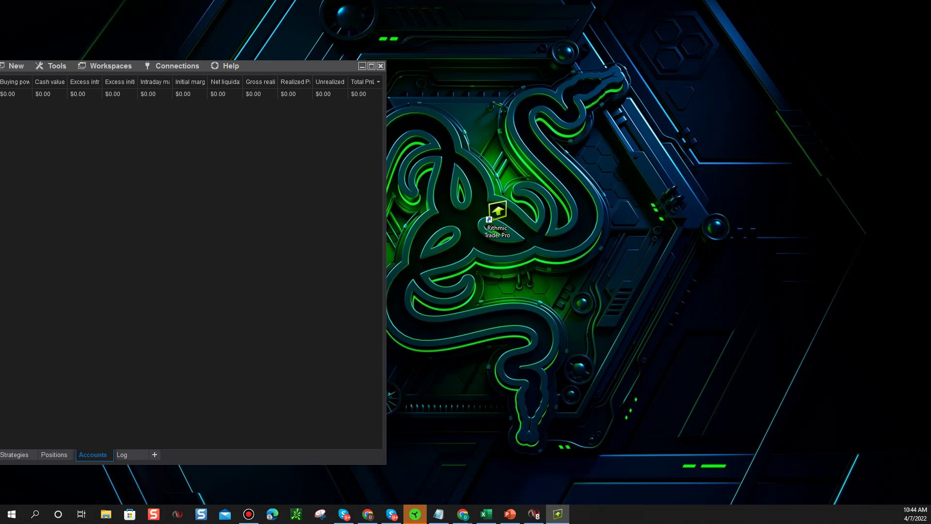
Turn Allow Plug-ins On and paste the other account's Orders user ID and password.
{"action": "left_click_drag", "start_coordinate": [569, 135], "coordinate": [549, 123]}
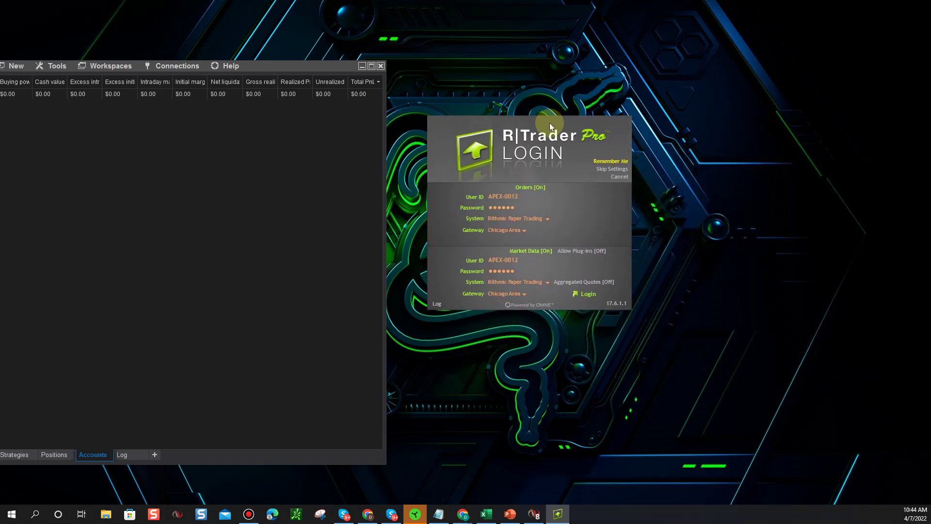
{"action": "left_click", "coordinate": [587, 253]}
{"action": "left_click", "coordinate": [520, 196]}
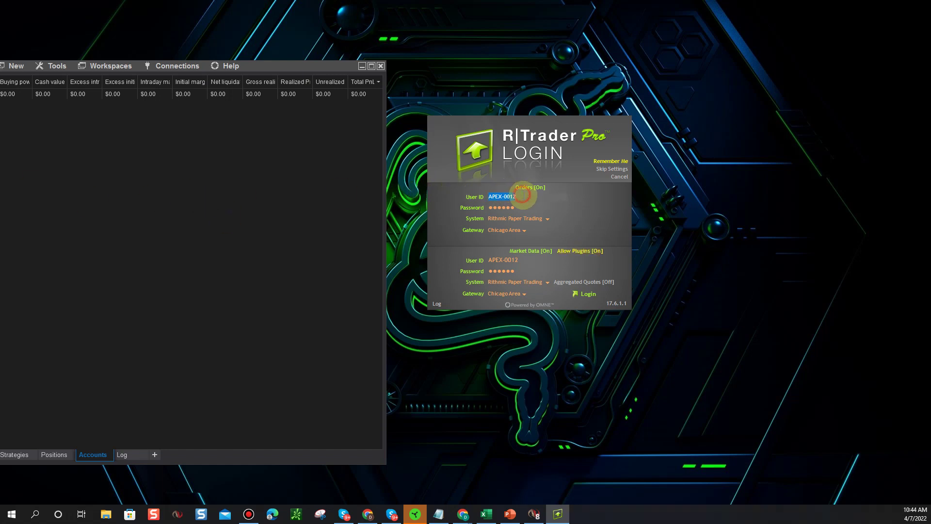
{"action": "key", "text": "ctrl+v"}
{"action": "left_click", "coordinate": [525, 207]}
{"action": "key", "text": "ctrl+v"}
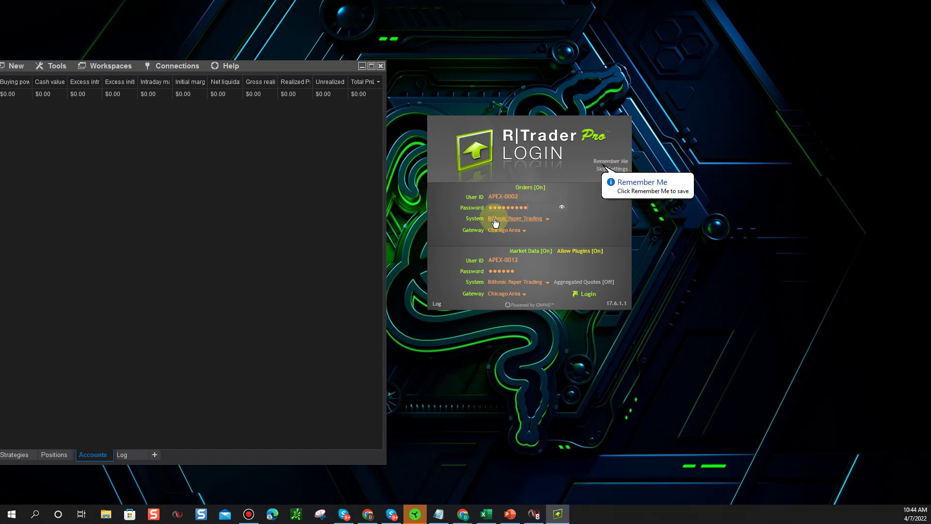
Paste the Market Data user ID, re-paste both passwords, and log in.
{"action": "left_click", "coordinate": [527, 260]}
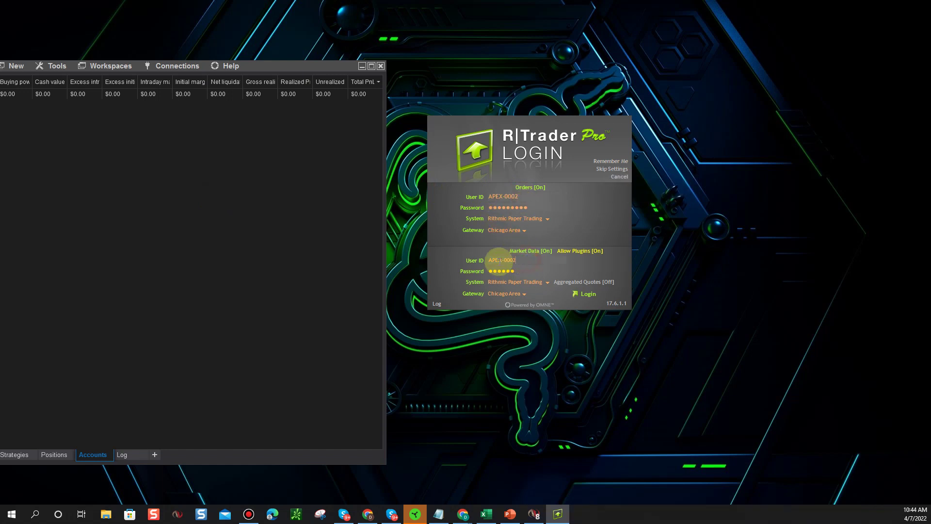
{"action": "type", "text": "APEX-0002"}
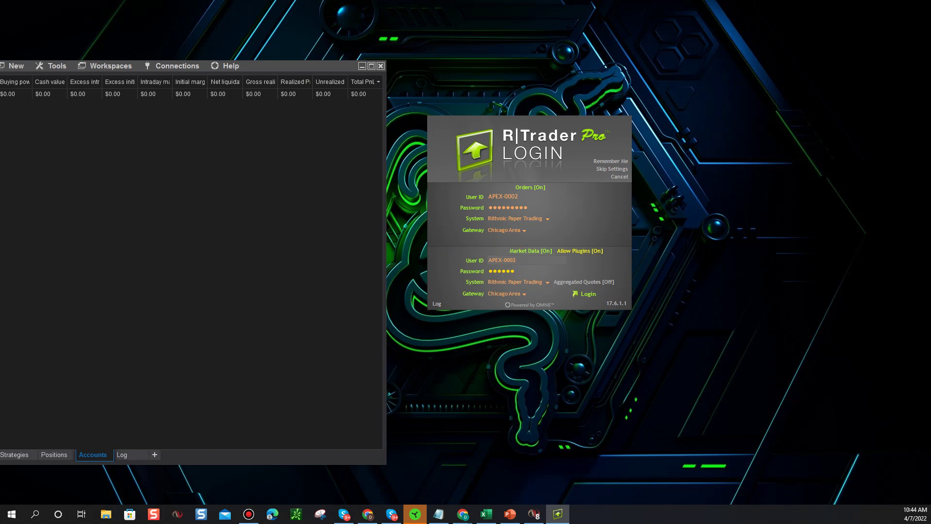
{"action": "key", "text": "alt+Tab"}
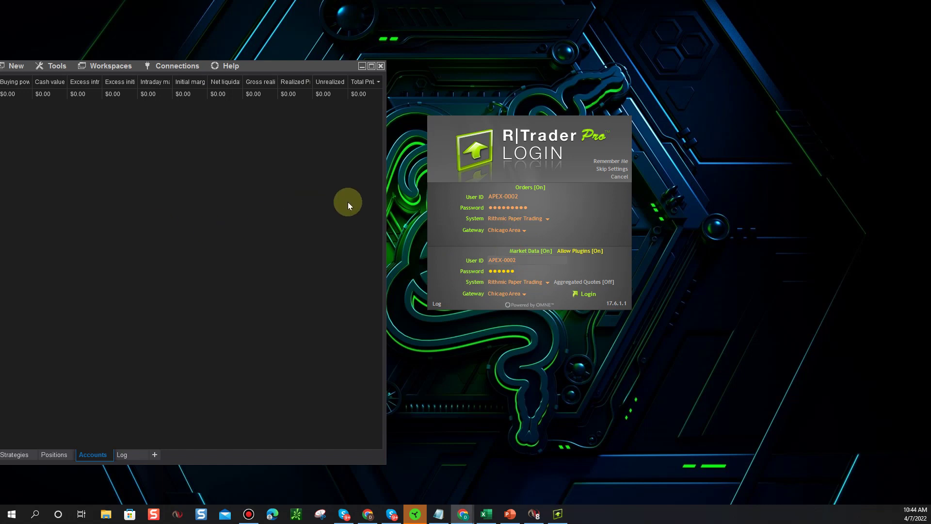
{"action": "double_click", "coordinate": [534, 207]}
{"action": "key", "text": "ctrl+v"}
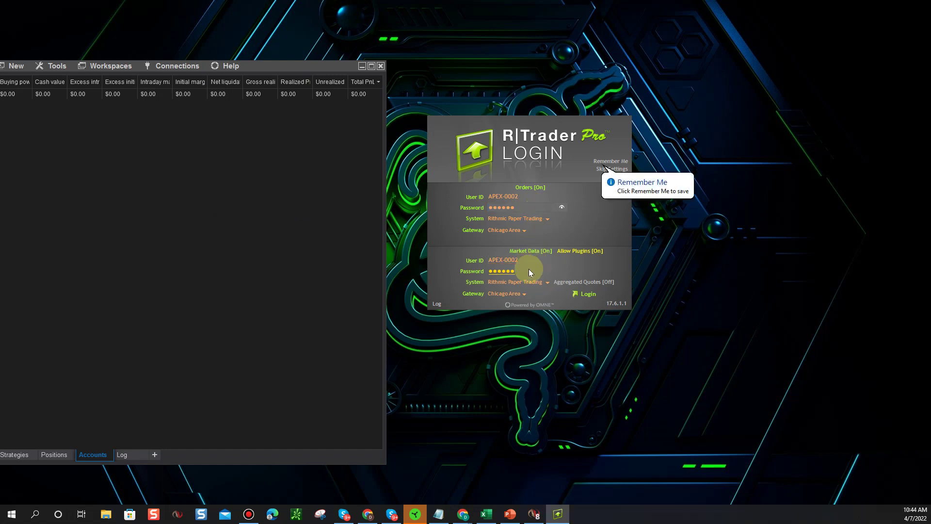
{"action": "key", "text": "ctrl+v"}
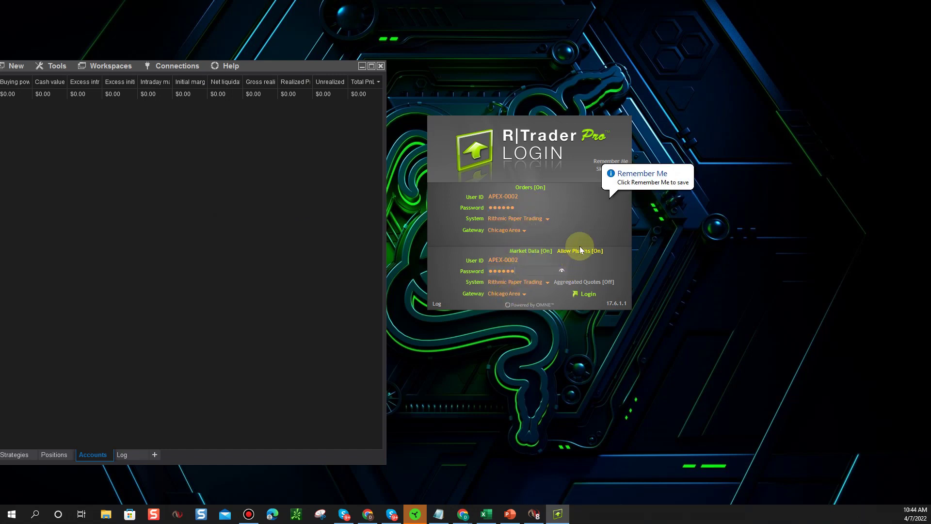
{"action": "left_click", "coordinate": [579, 293]}
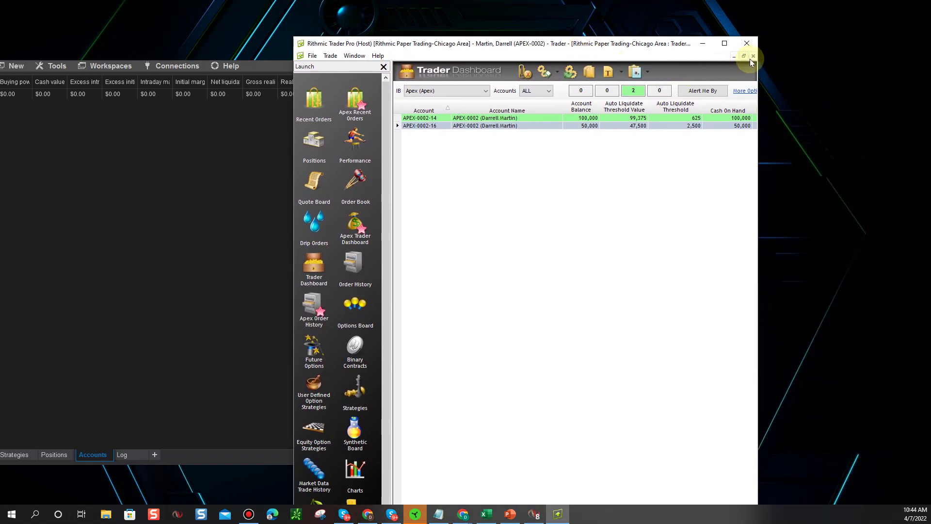
Close the Trader Dashboard window and minimize the host Rithmic Trader Pro window.
{"action": "left_click", "coordinate": [752, 57]}
{"action": "left_click", "coordinate": [701, 47]}
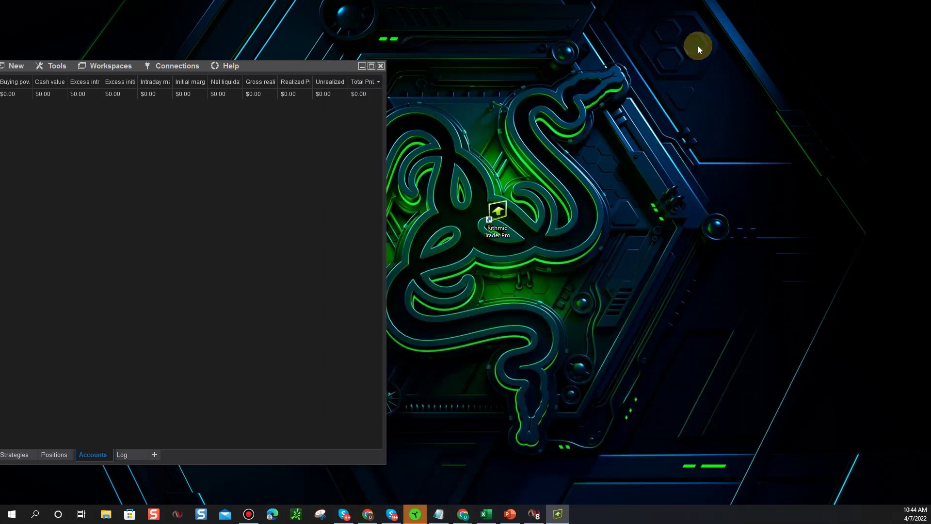
Launch a second Rithmic Trader Pro instance and move its login form up-left.
{"action": "double_click", "coordinate": [497, 213]}
{"action": "left_click_drag", "start_coordinate": [619, 177], "coordinate": [501, 90]}
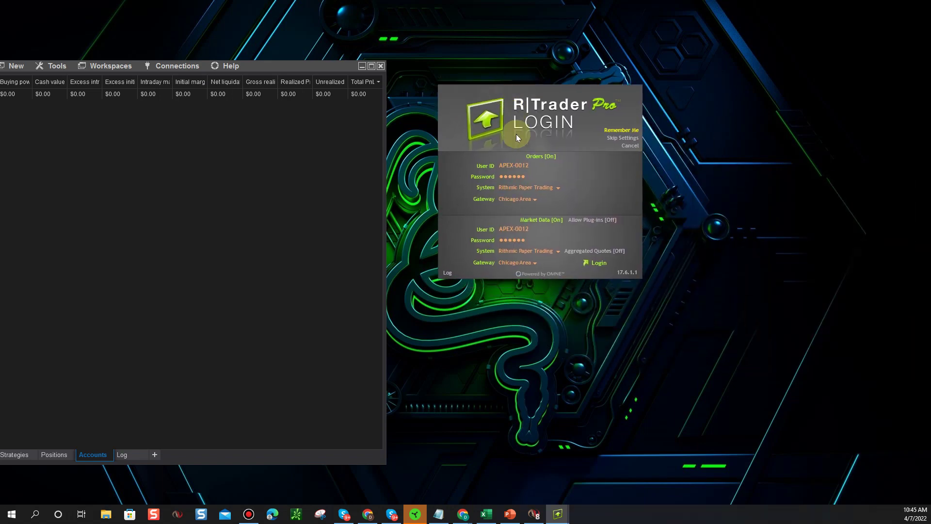
{"action": "left_click", "coordinate": [531, 165]}
{"action": "left_click", "coordinate": [535, 176]}
{"action": "left_click", "coordinate": [531, 240]}
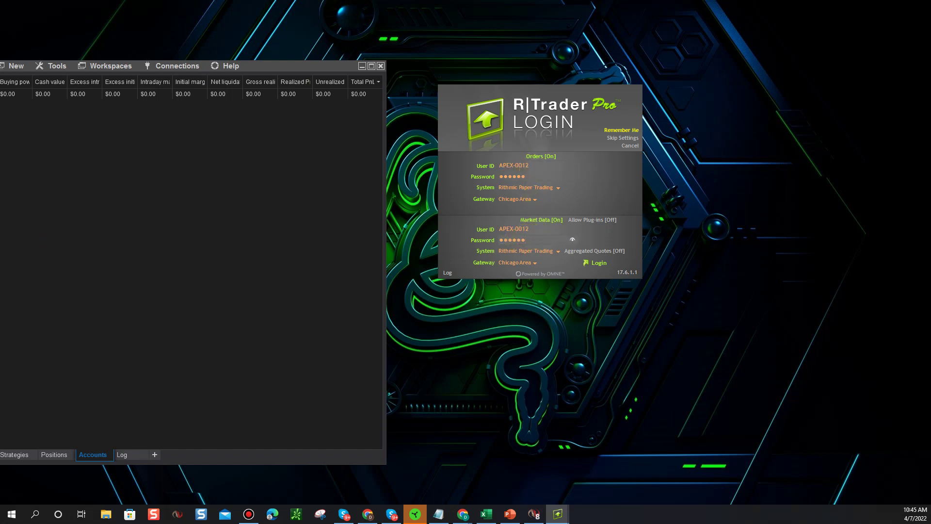
{"action": "key", "text": "alt+Tab"}
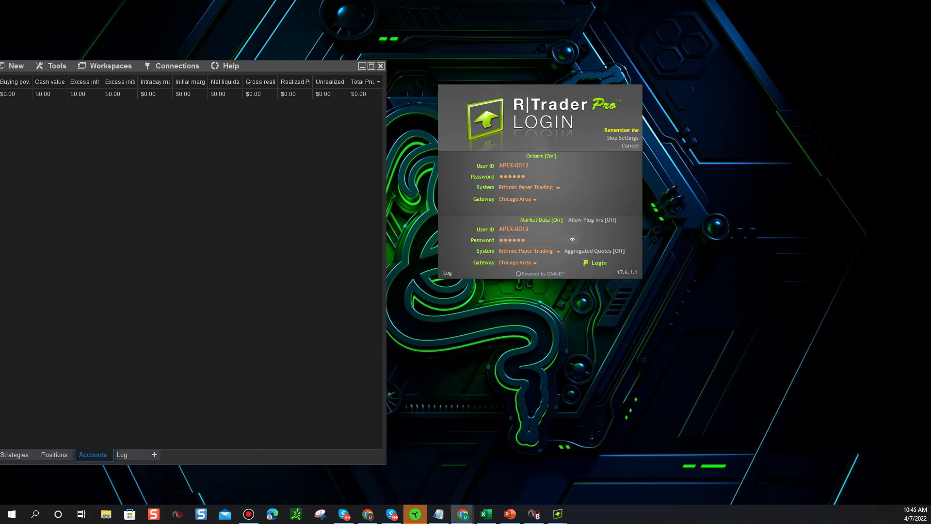
Correct the Orders user ID ending to '02' and paste the corrected Market Data user ID.
{"action": "left_click", "coordinate": [528, 165]}
{"action": "key", "text": "BackSpace"}
{"action": "key", "text": "BackSpace"}
{"action": "type", "text": "02"}
{"action": "left_click", "coordinate": [537, 230]}
{"action": "type", "text": "APEX-0002"}
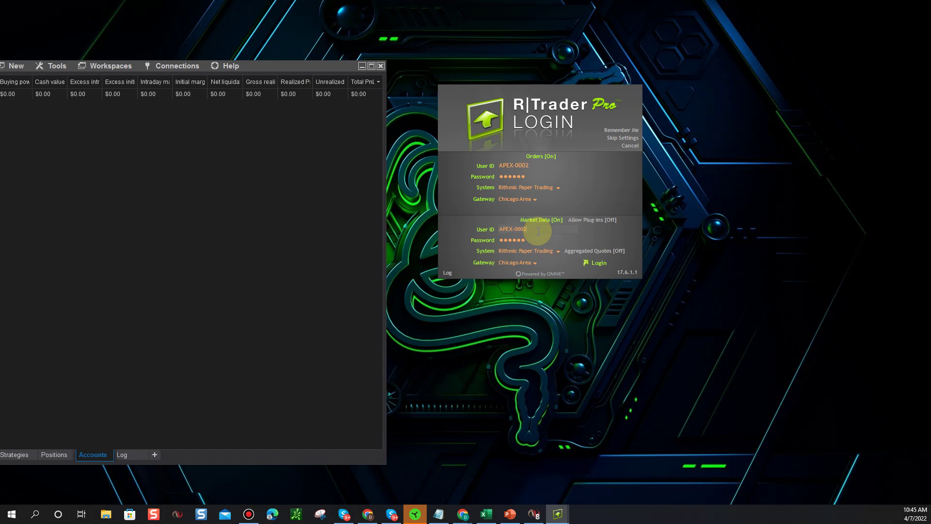
Set the Market Data gateway to 'R | Trader Pro (on this machine)', keeping Orders on Chicago Area.
{"action": "left_click", "coordinate": [533, 263]}
{"action": "left_click", "coordinate": [533, 263]}
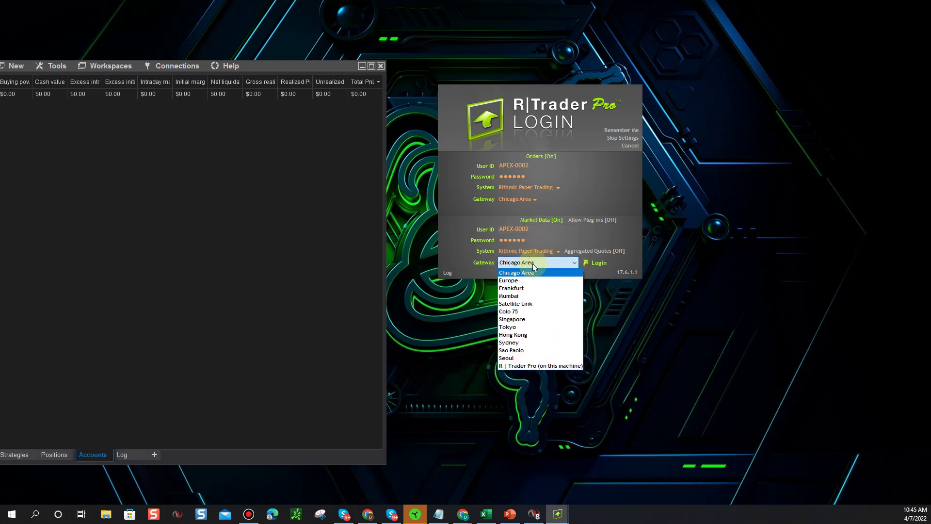
{"action": "left_click", "coordinate": [529, 367]}
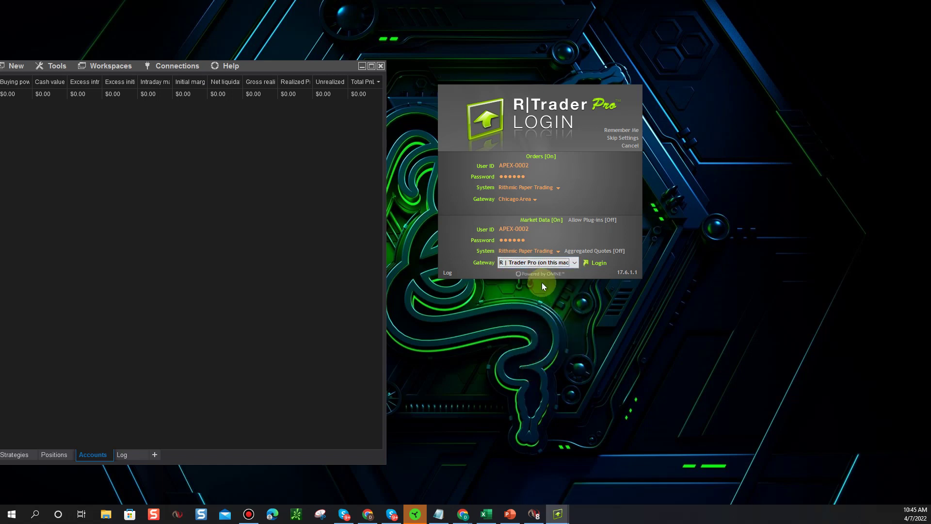
{"action": "left_click", "coordinate": [534, 199]}
{"action": "left_click", "coordinate": [534, 199]}
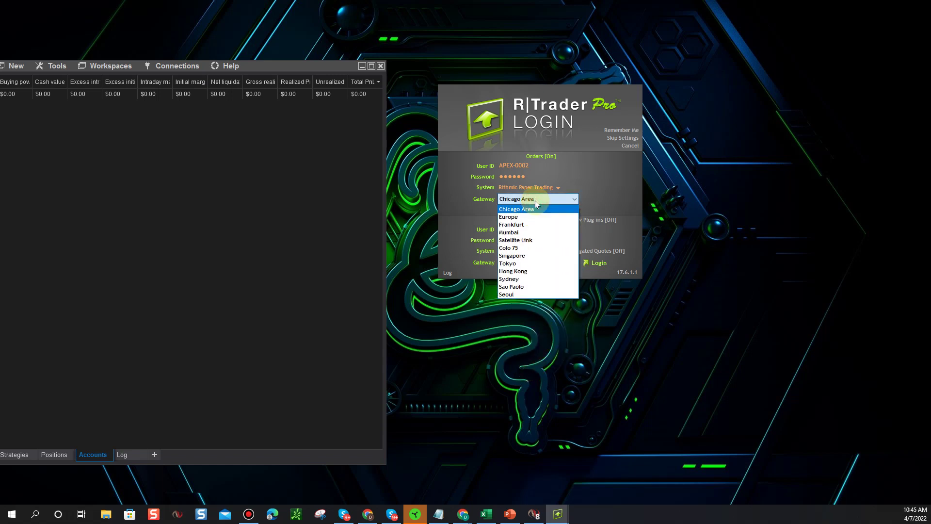
{"action": "left_click", "coordinate": [535, 200]}
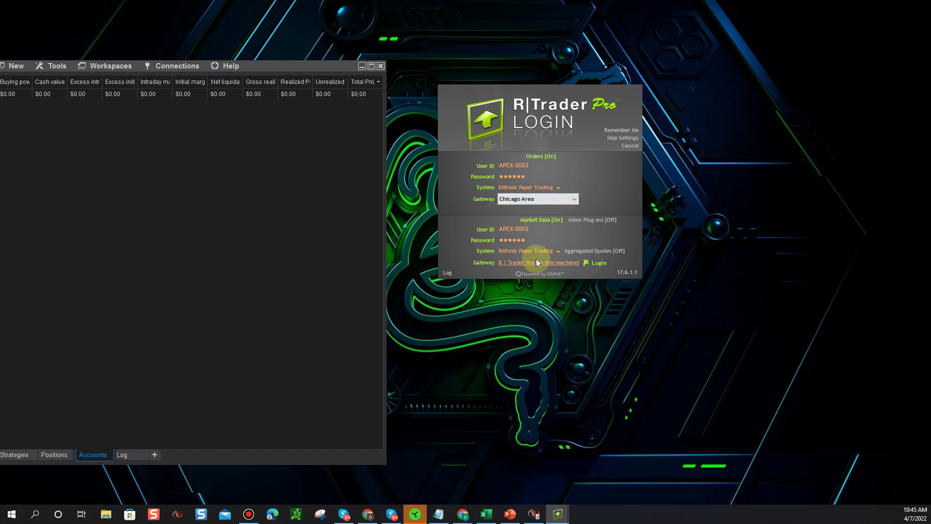
{"action": "left_click", "coordinate": [534, 200]}
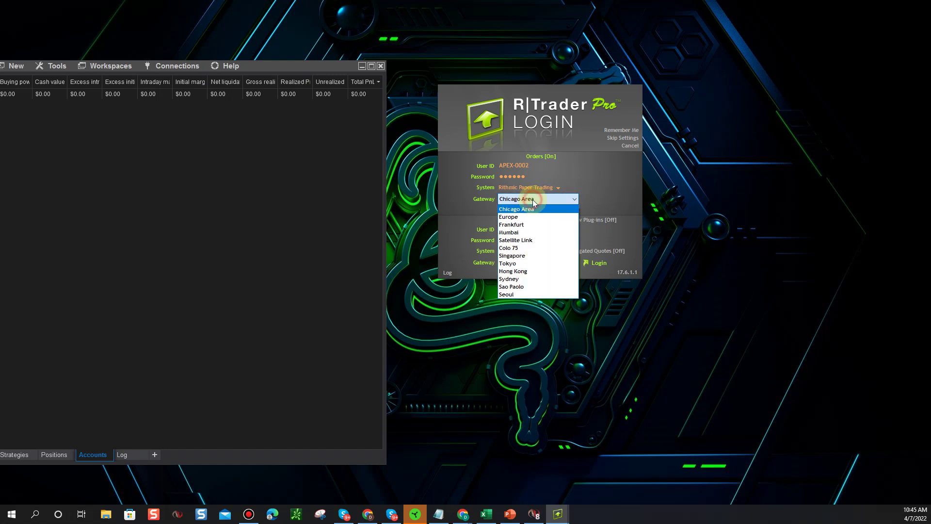
{"action": "left_click", "coordinate": [533, 207]}
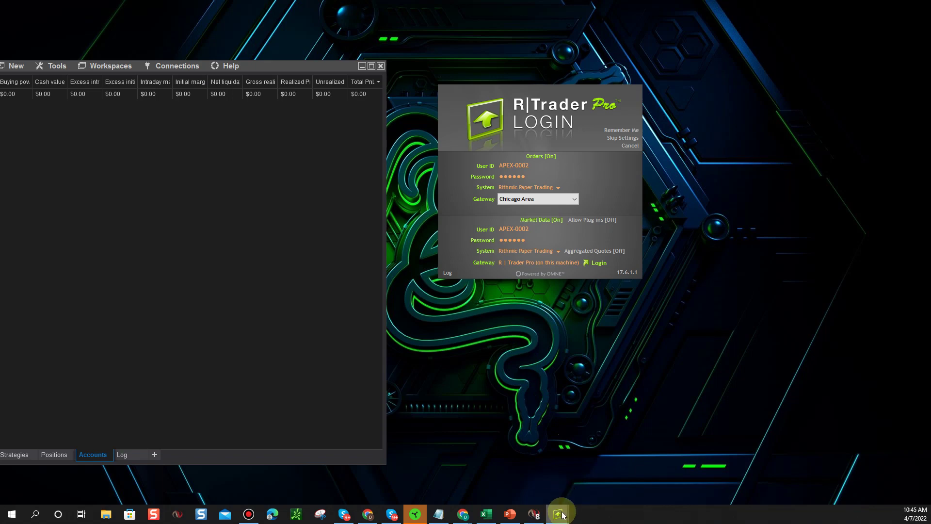
{"action": "mouse_move", "coordinate": [550, 519]}
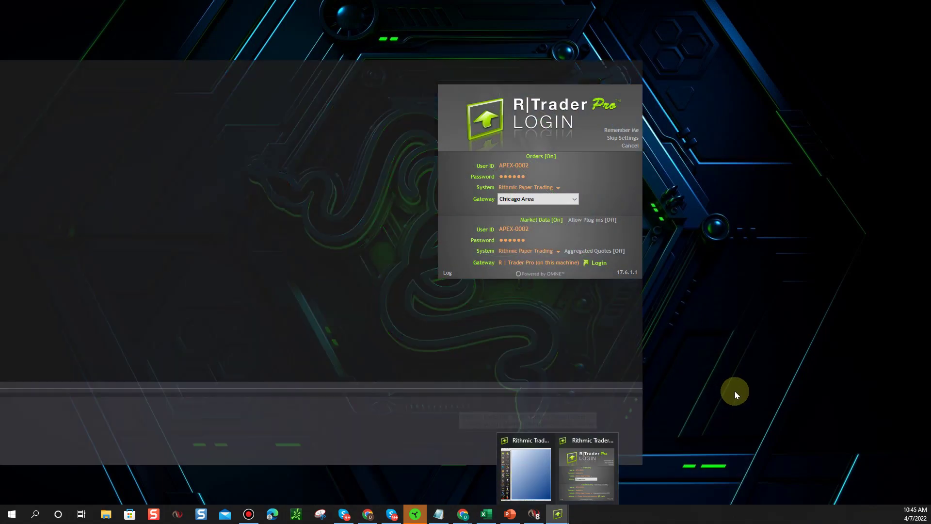
After the failed login, paste the Orders and Market Data passwords and log in again.
{"action": "left_click", "coordinate": [588, 263]}
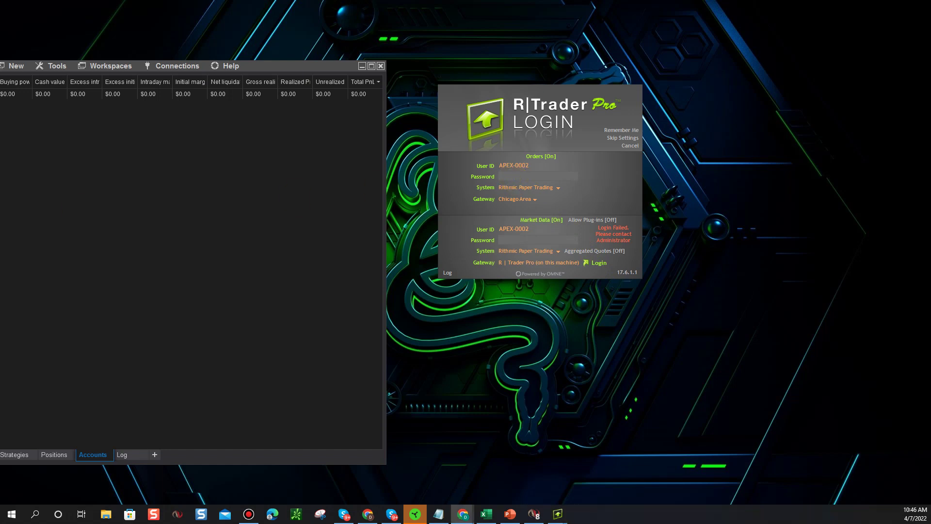
{"action": "left_click", "coordinate": [506, 175]}
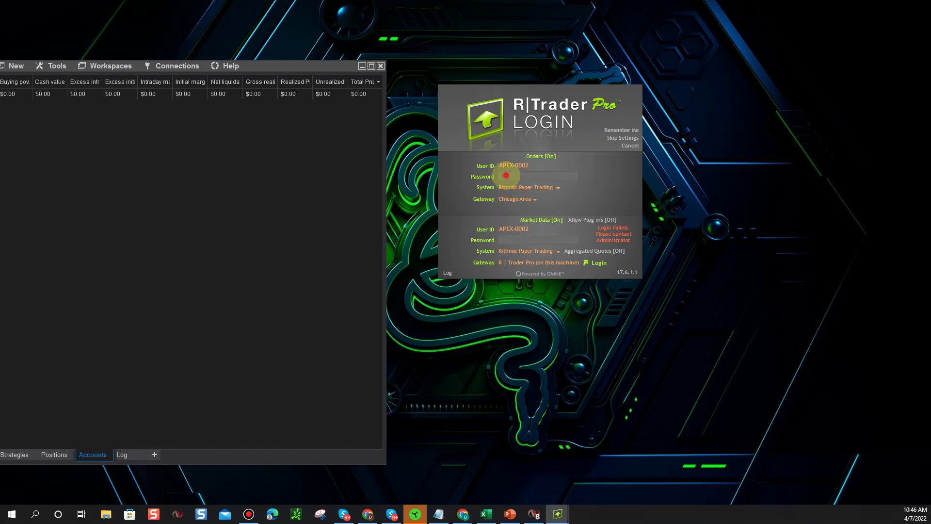
{"action": "key", "text": "ctrl+v"}
{"action": "left_click", "coordinate": [516, 241]}
{"action": "key", "text": "ctrl+v"}
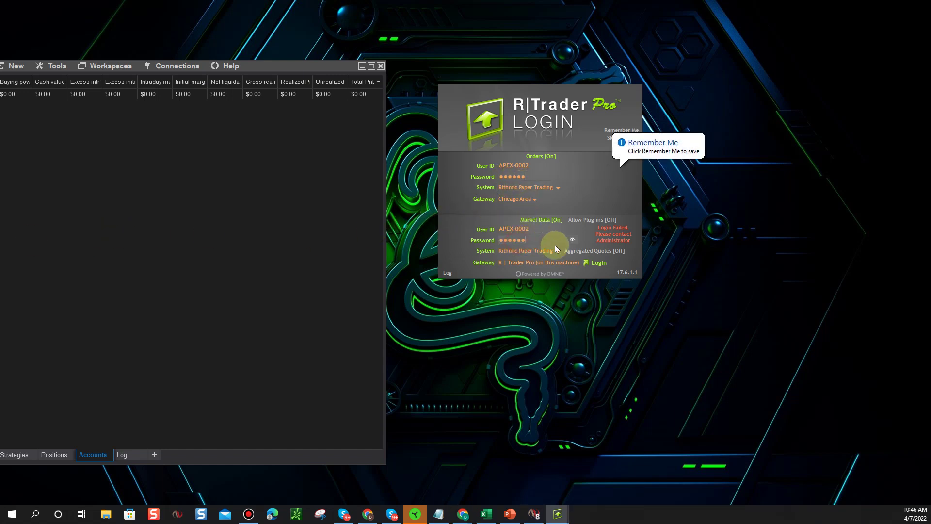
{"action": "left_click", "coordinate": [594, 262]}
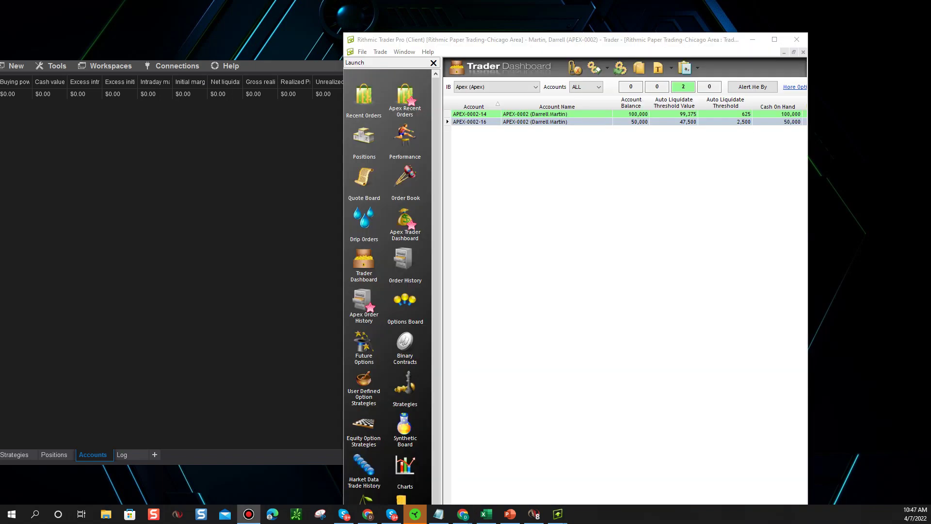
{"action": "mouse_move", "coordinate": [558, 518]}
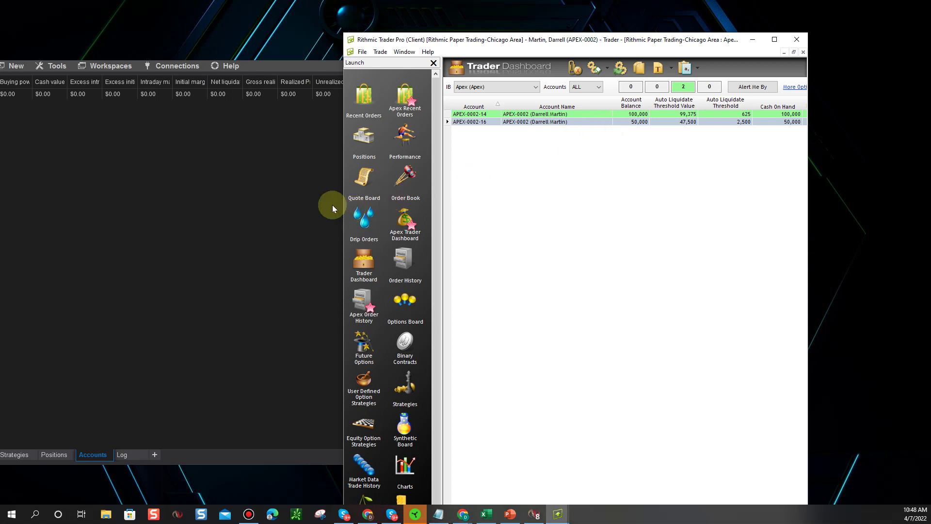
Connect NinjaTrader to My Rithmic for NinjaTrader Brokerage and close the Rithmic Trader Pro client.
{"action": "left_click", "coordinate": [294, 206]}
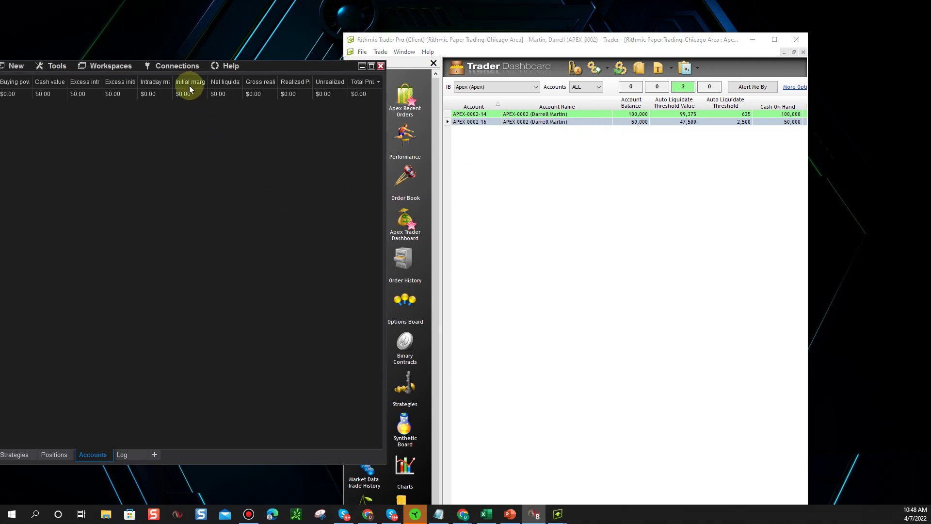
{"action": "left_click", "coordinate": [169, 68]}
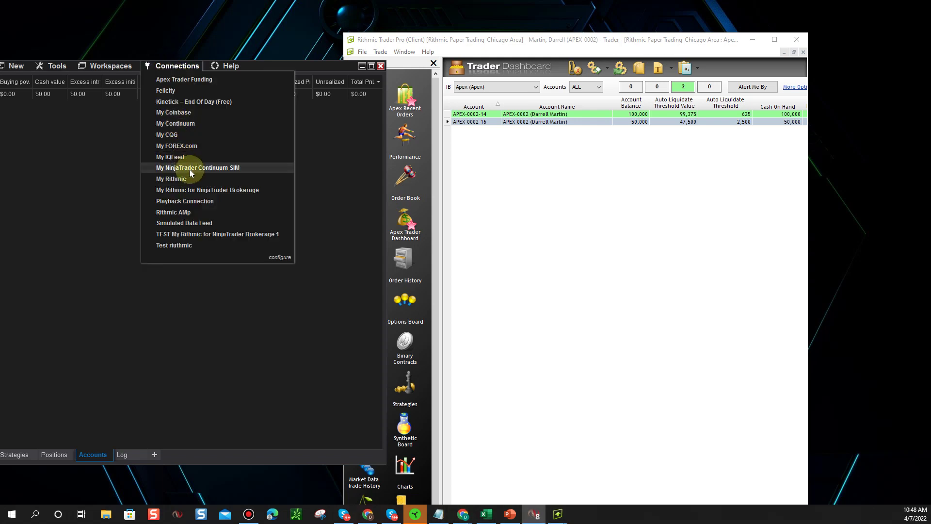
{"action": "left_click", "coordinate": [199, 190]}
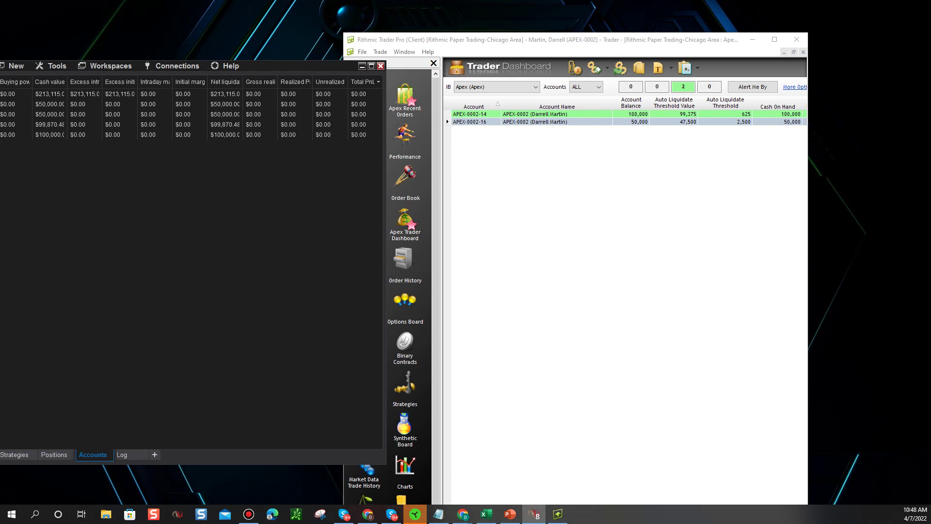
{"action": "key", "text": "alt+F4"}
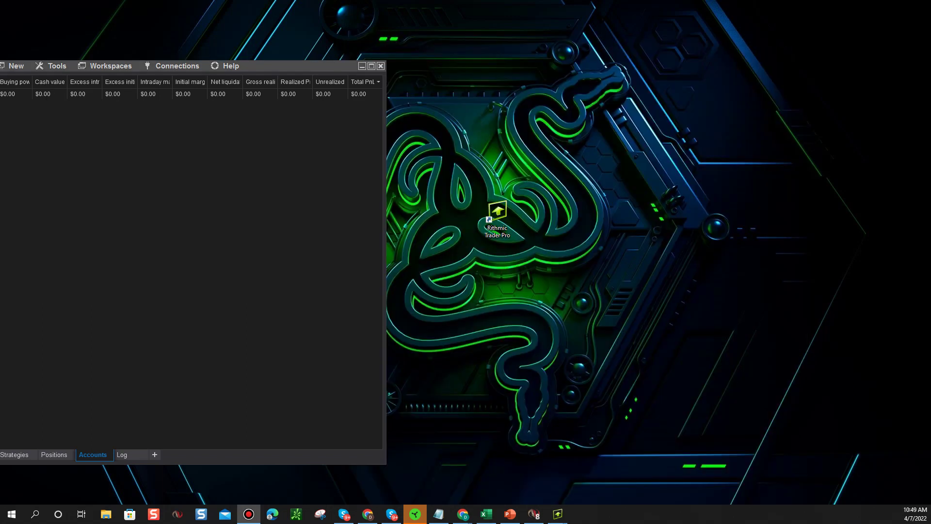
{"action": "left_click", "coordinate": [178, 70]}
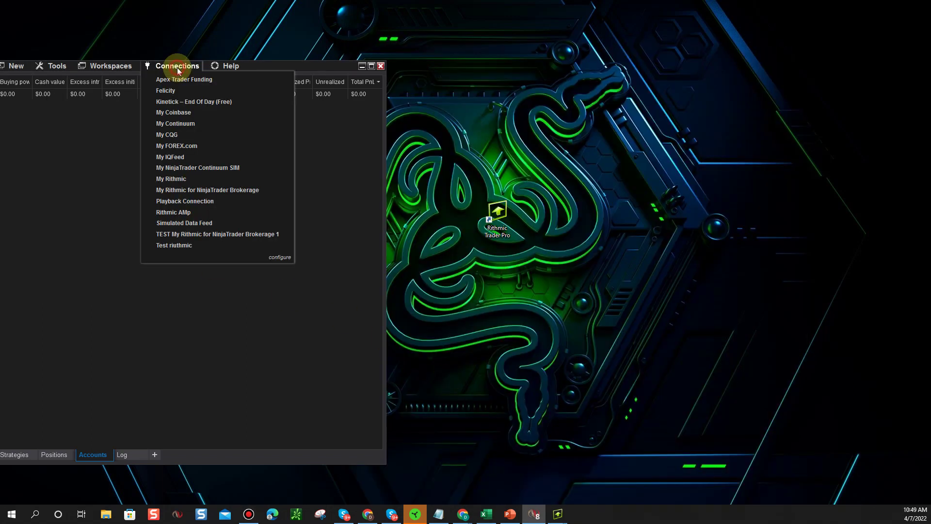
{"action": "left_click", "coordinate": [280, 257]}
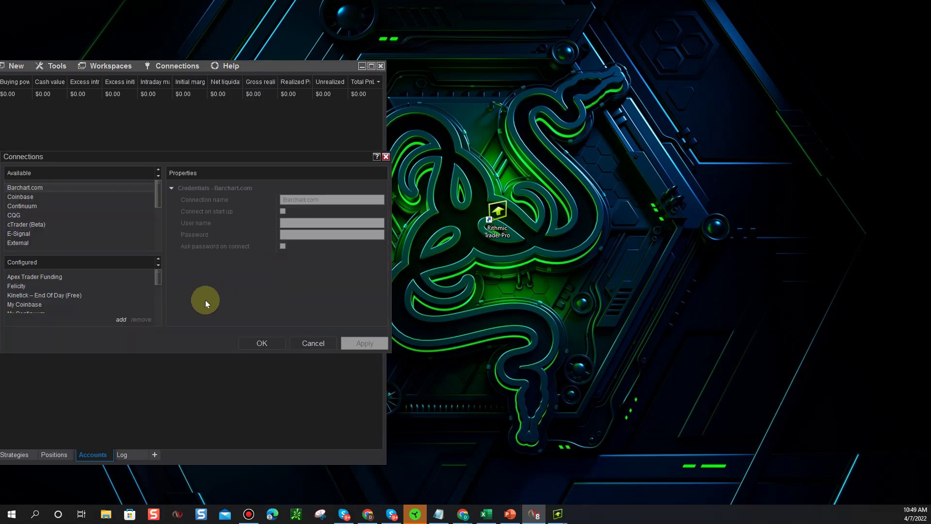
{"action": "scroll", "coordinate": [109, 302], "scroll_direction": "down", "scroll_amount": 5}
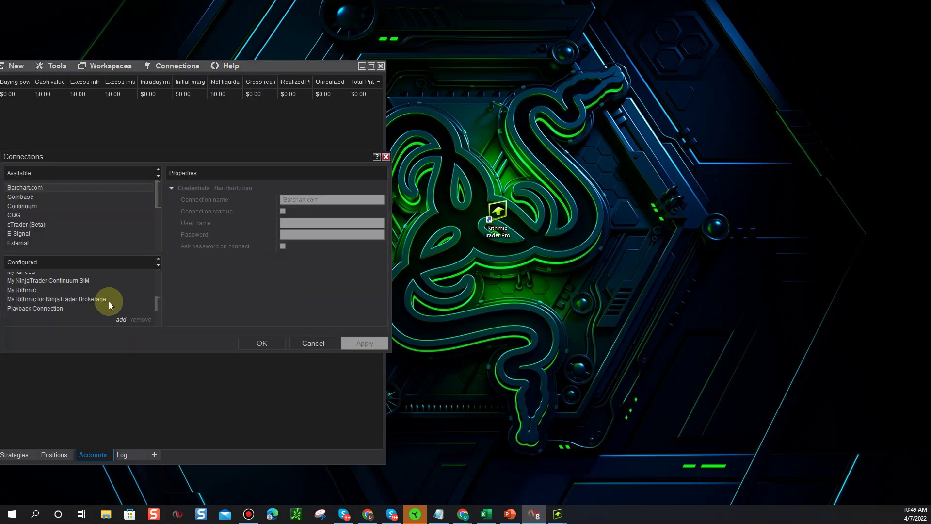
{"action": "left_click", "coordinate": [109, 301]}
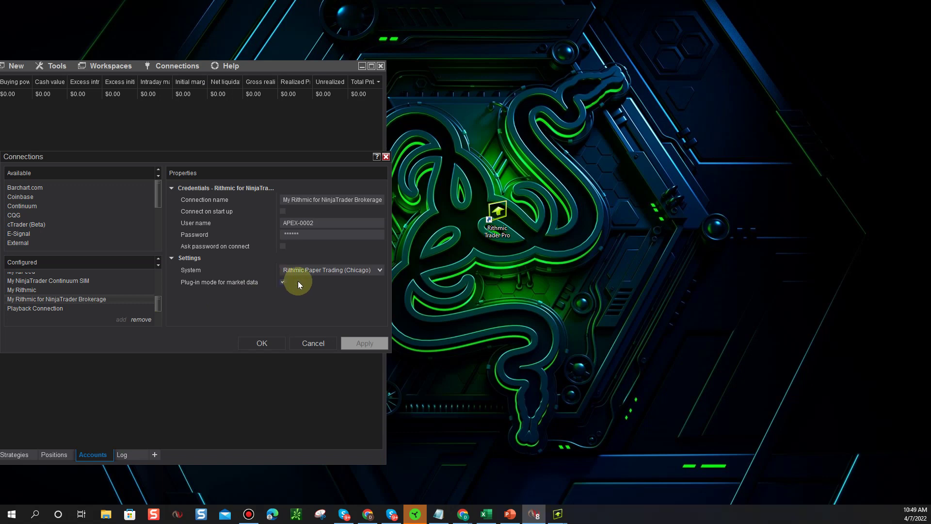
{"action": "left_click", "coordinate": [261, 343]}
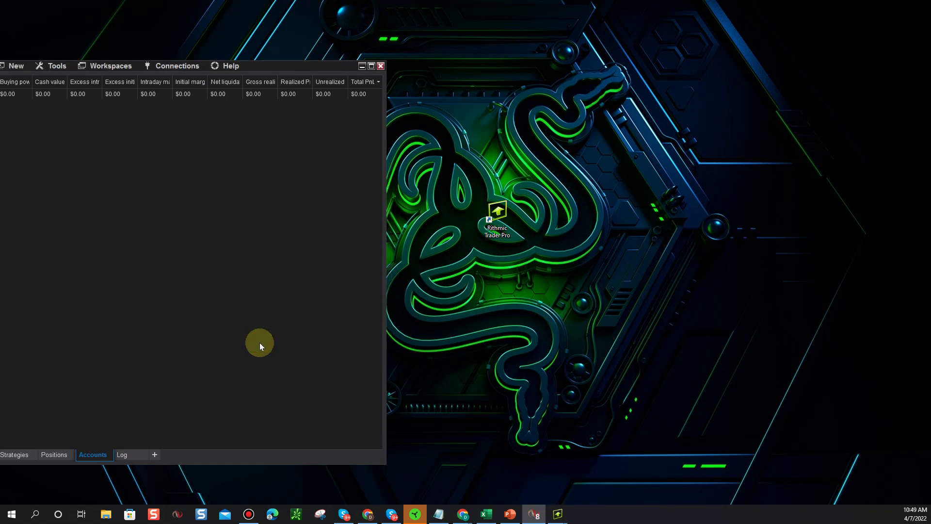
{"action": "left_click", "coordinate": [175, 67]}
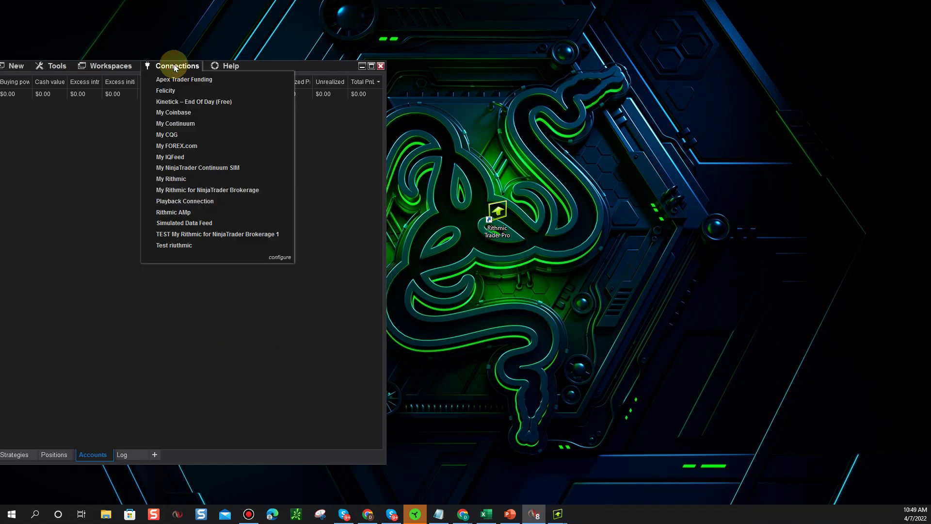
Connect to My Rithmic for NinjaTrader Brokerage and drag the Control Center to screen centre.
{"action": "left_click", "coordinate": [193, 190]}
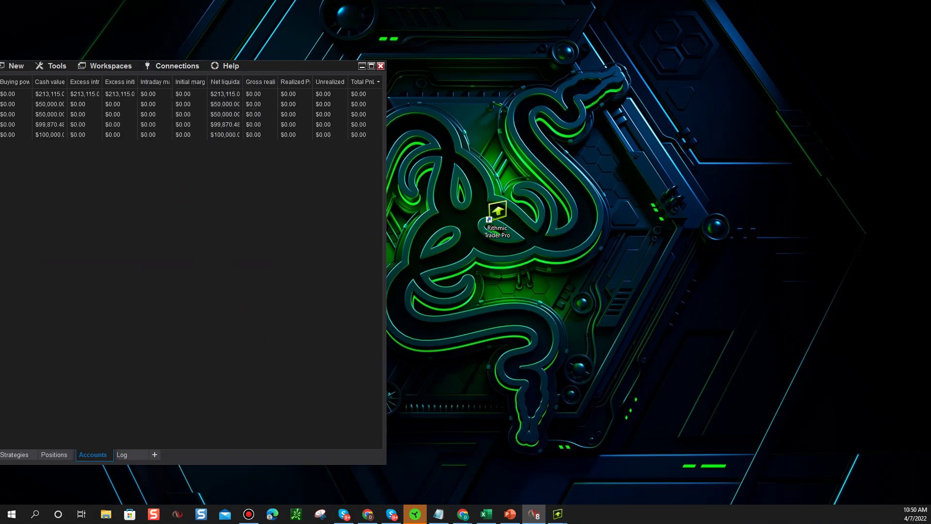
{"action": "left_click_drag", "start_coordinate": [270, 65], "coordinate": [499, 27]}
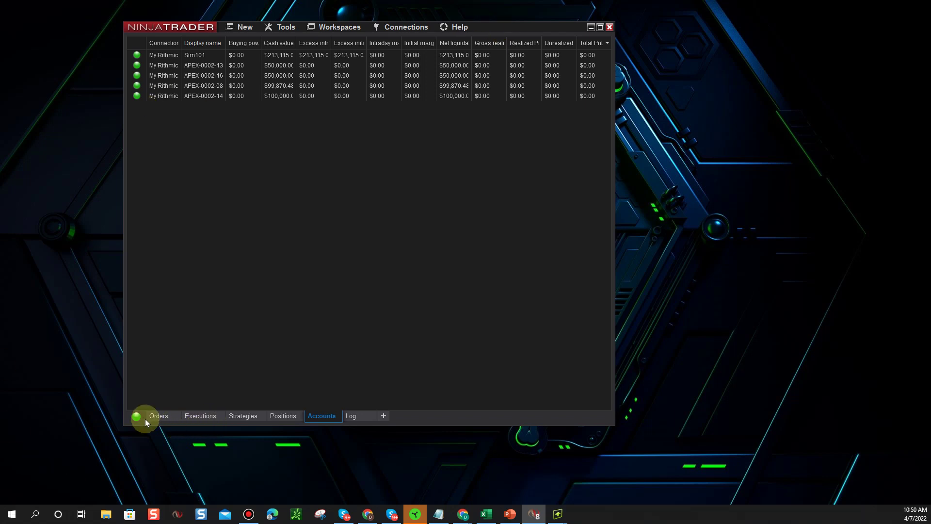
{"action": "mouse_move", "coordinate": [138, 417]}
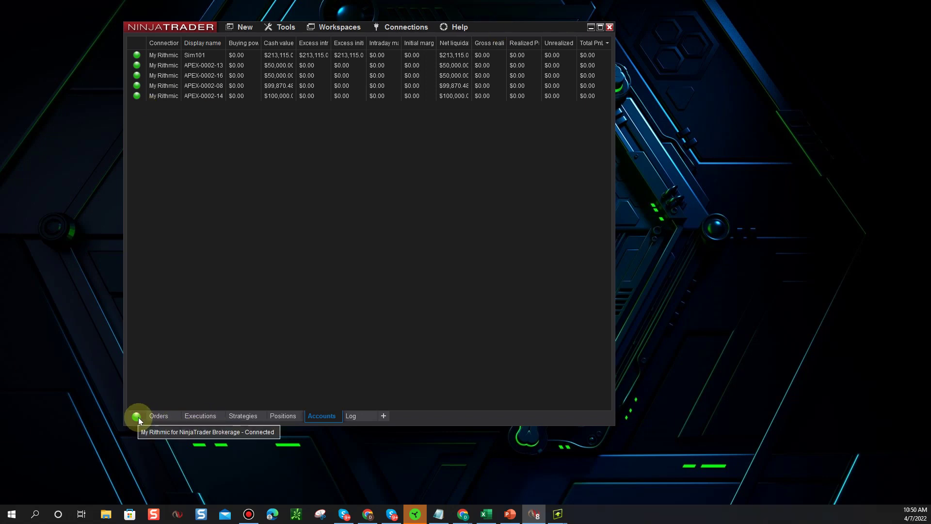